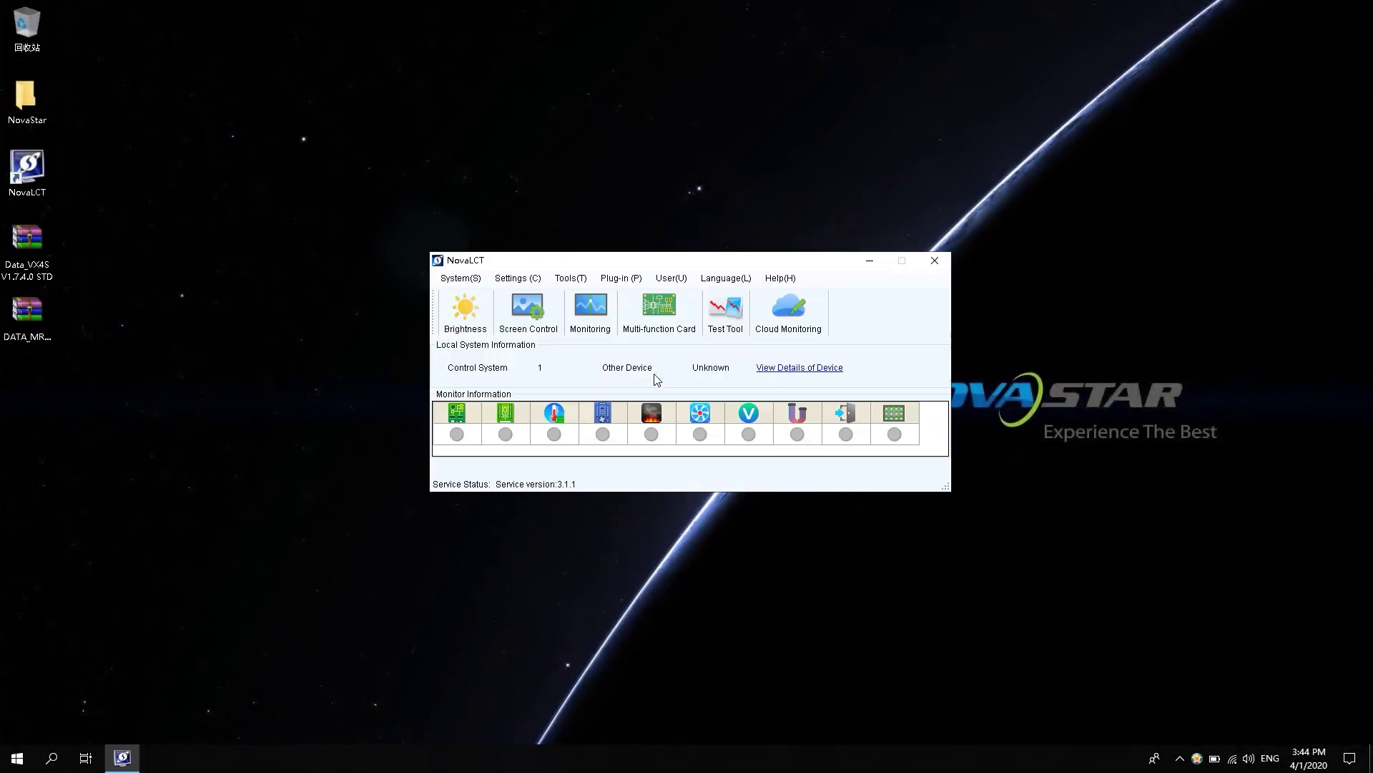
Step: Check Hardware Information: sending card firmware V1.7.3.0, MRV300 receiving cards V4.4.0.0, then close it
left_click(526, 279)
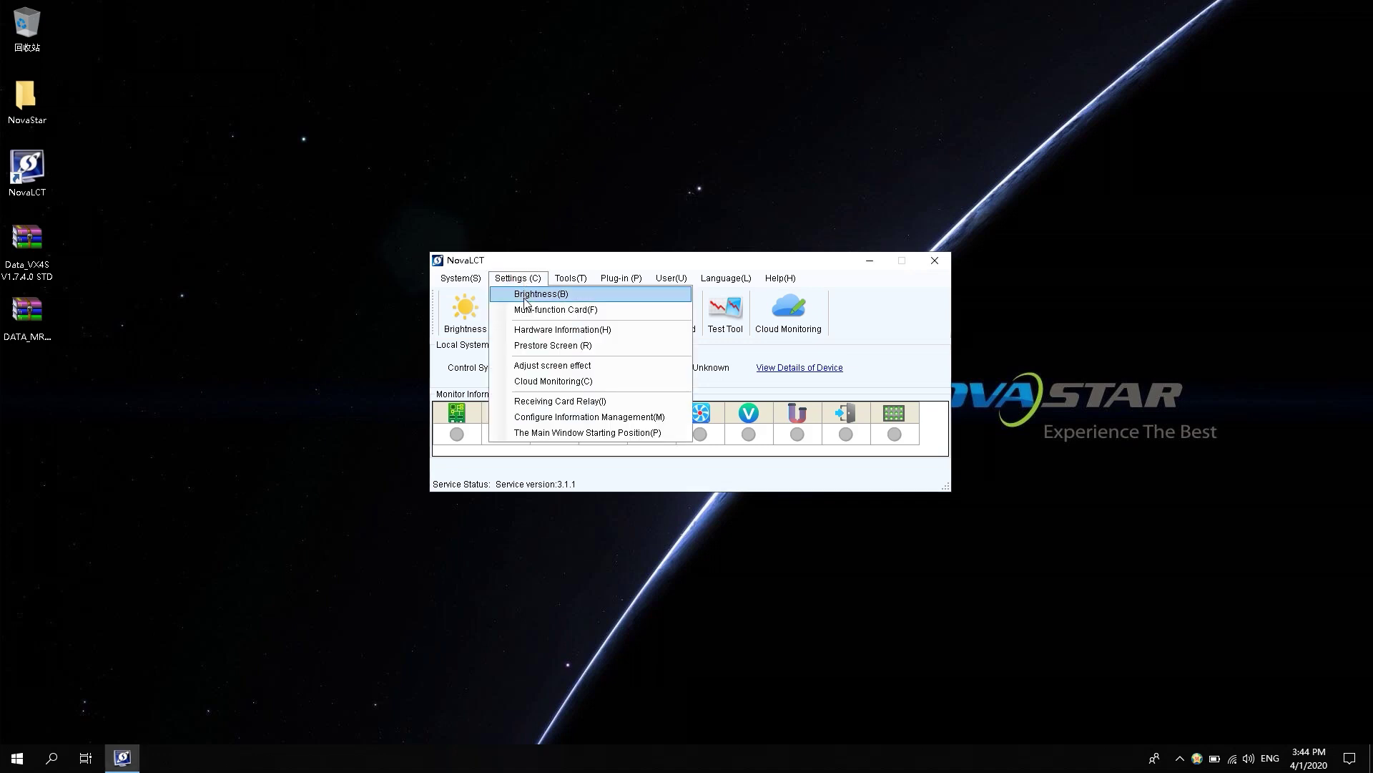
left_click(532, 333)
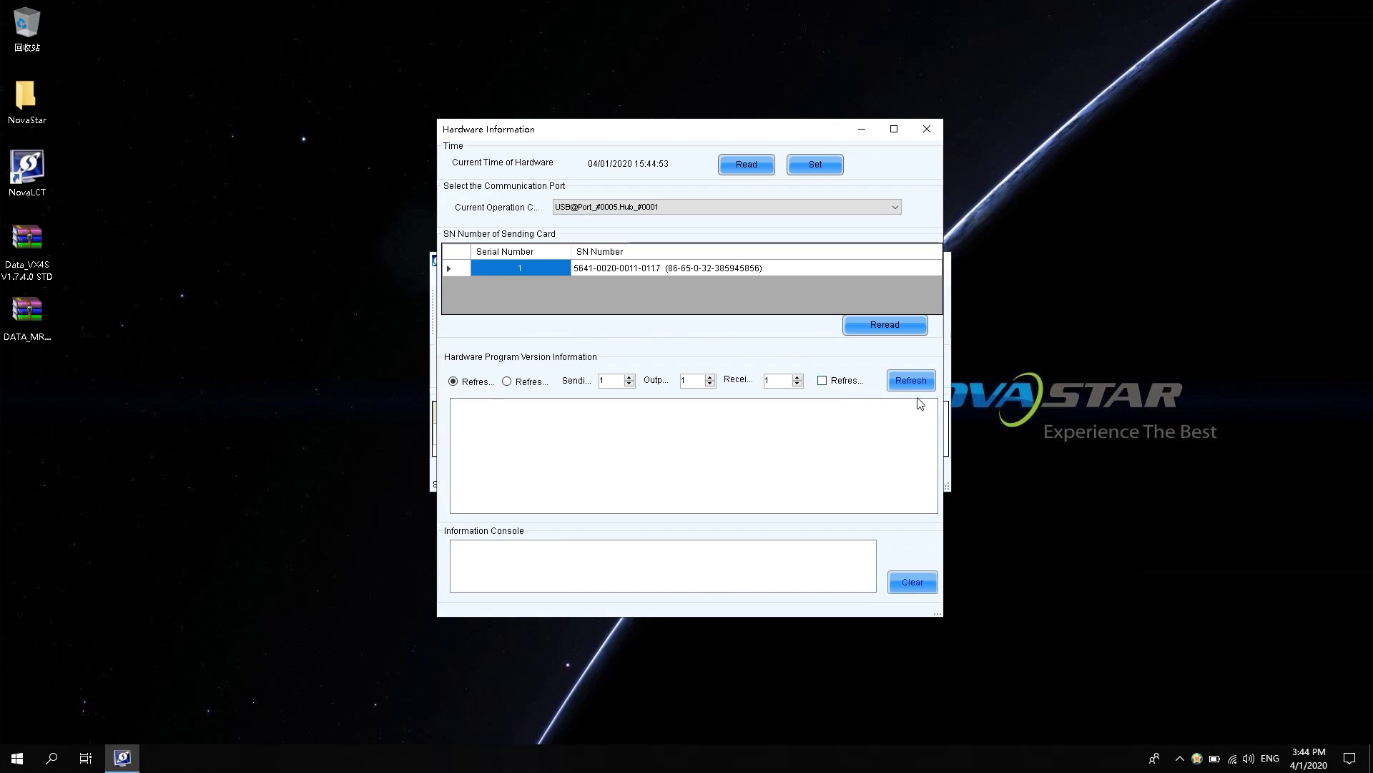
left_click(920, 384)
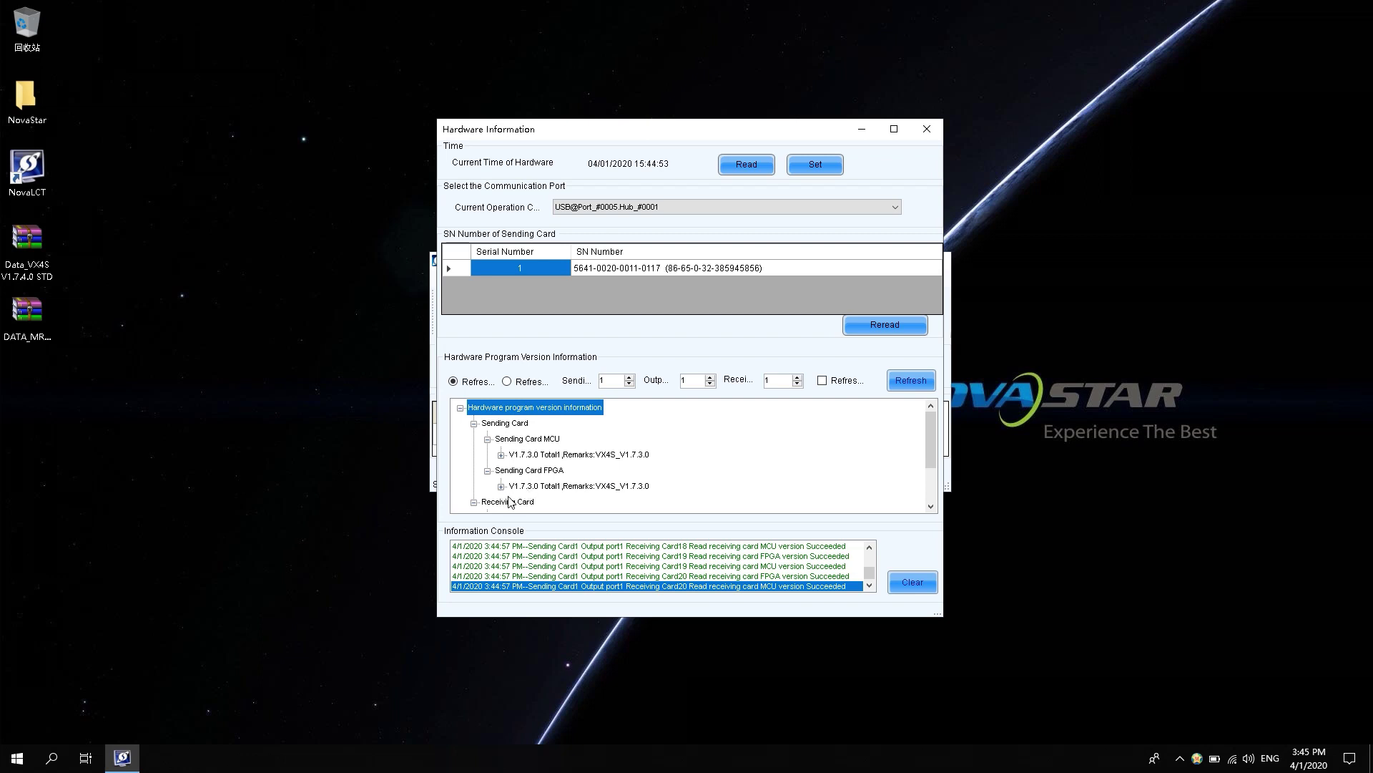
scroll(522, 498, "down", 2)
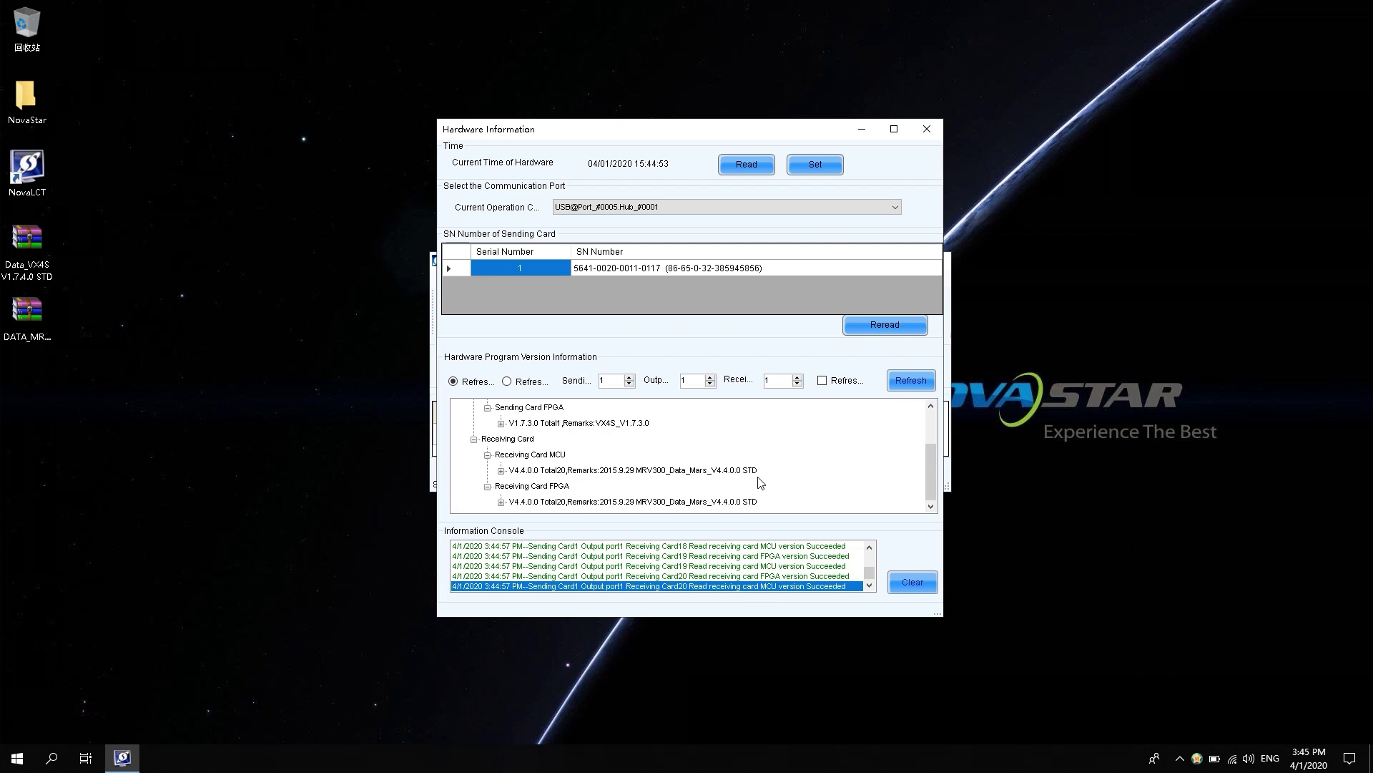
left_click(926, 131)
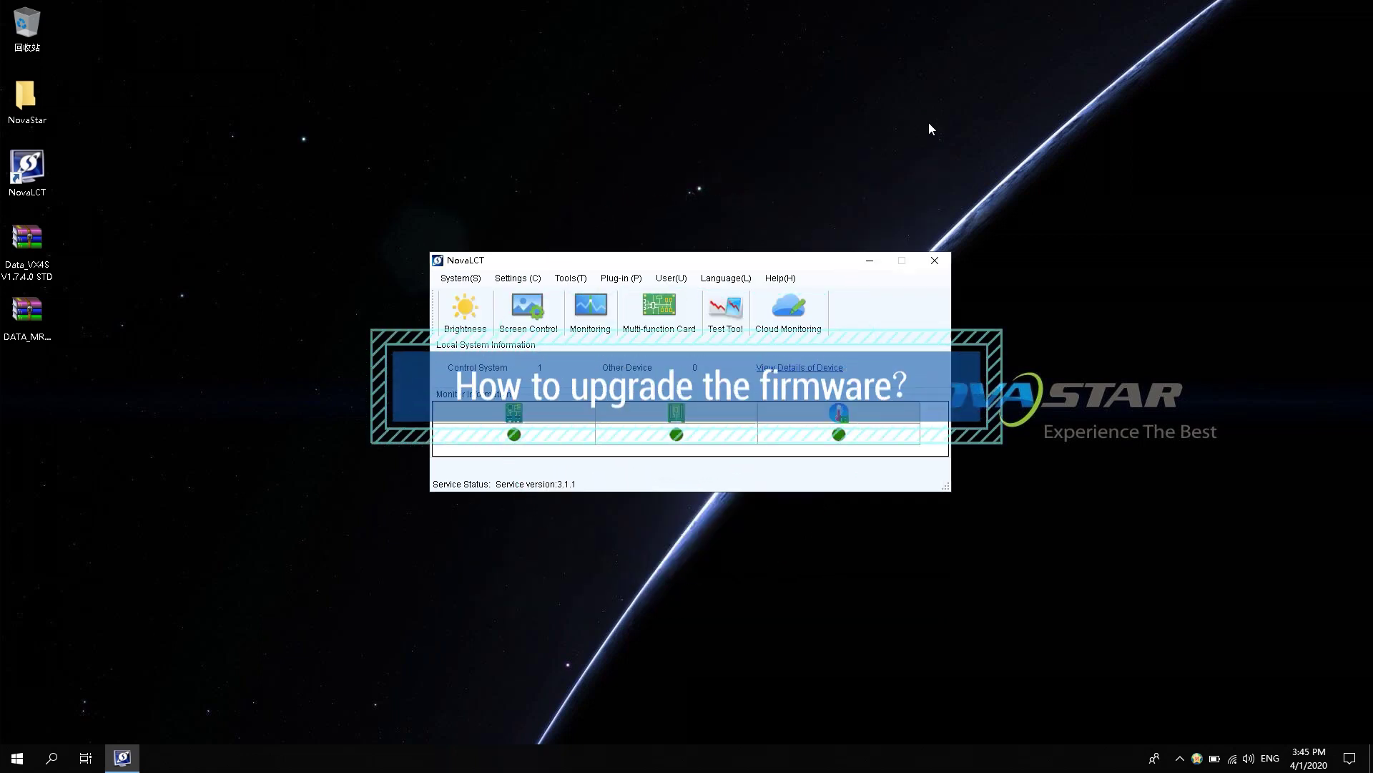
Step: Extract the Data_VX4S V1.7.4.0 STD archive onto the desktop with WinRAR
left_click(872, 260)
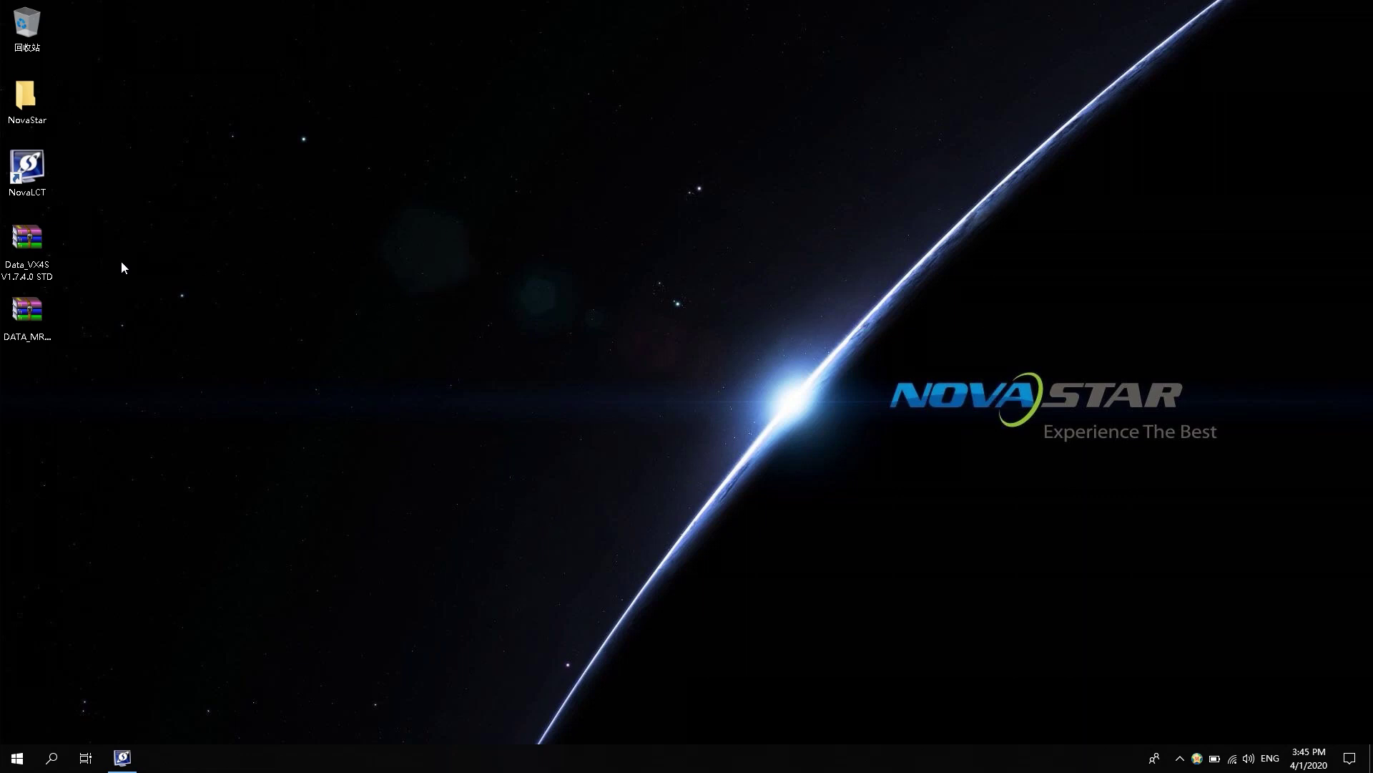
right_click(26, 256)
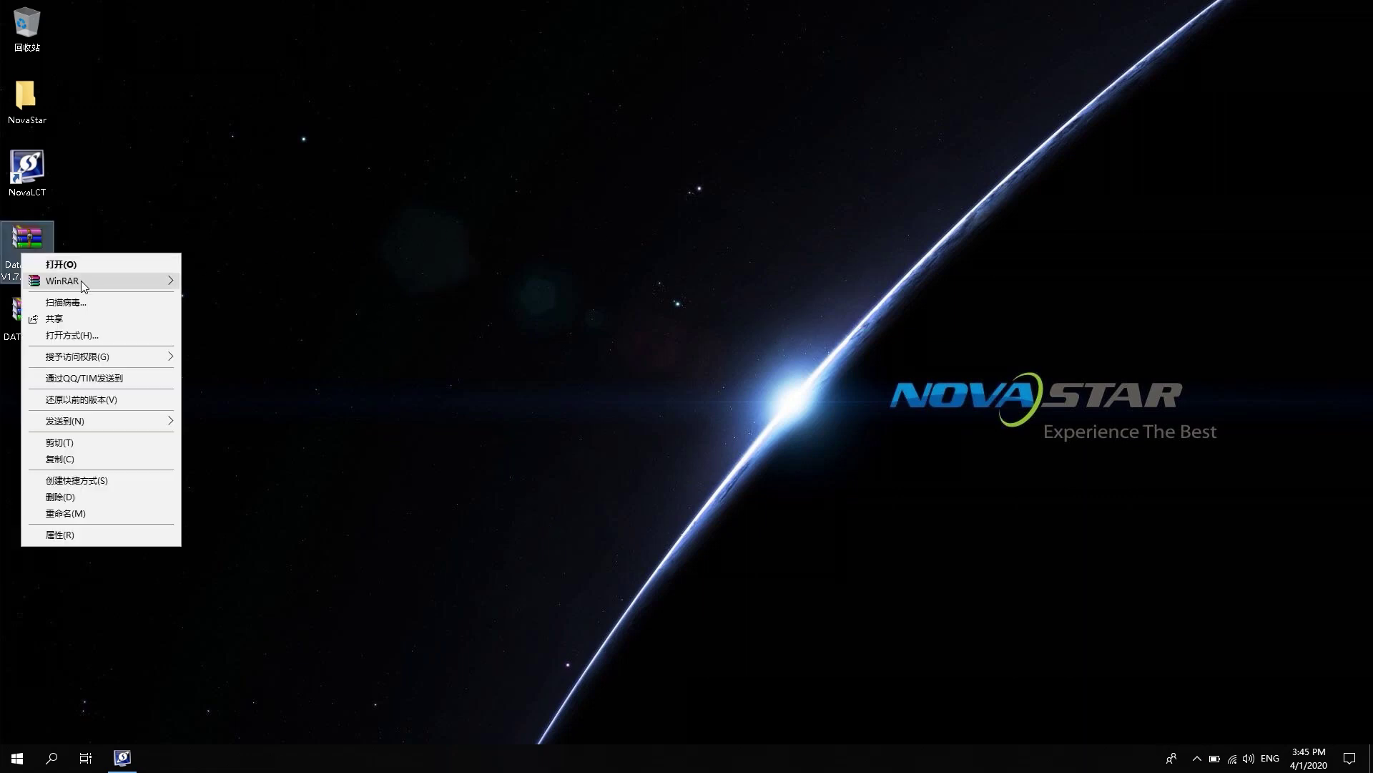
mouse_move(82, 280)
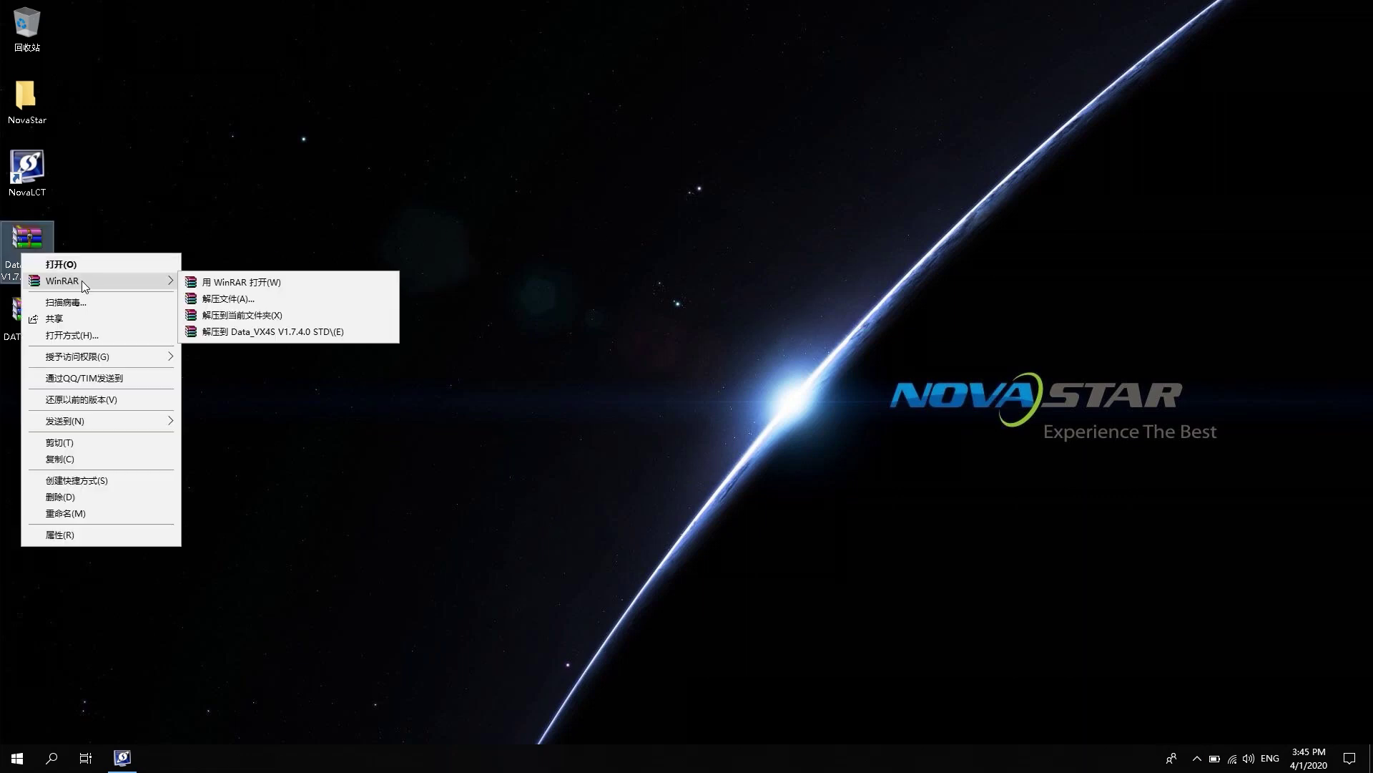
left_click(227, 315)
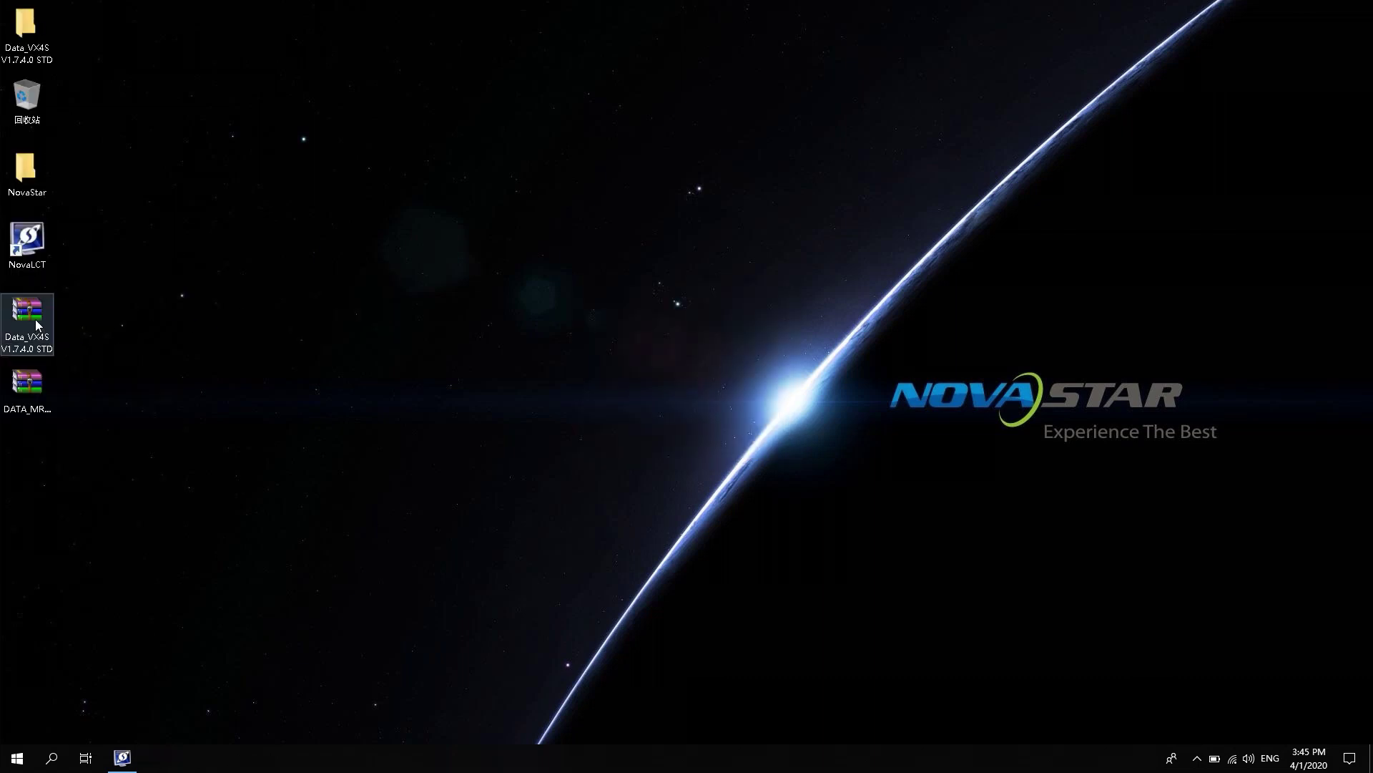
Step: Extract the DATA_MRV300_V4.6.0.0 archive onto the desktop with WinRAR
right_click(23, 394)
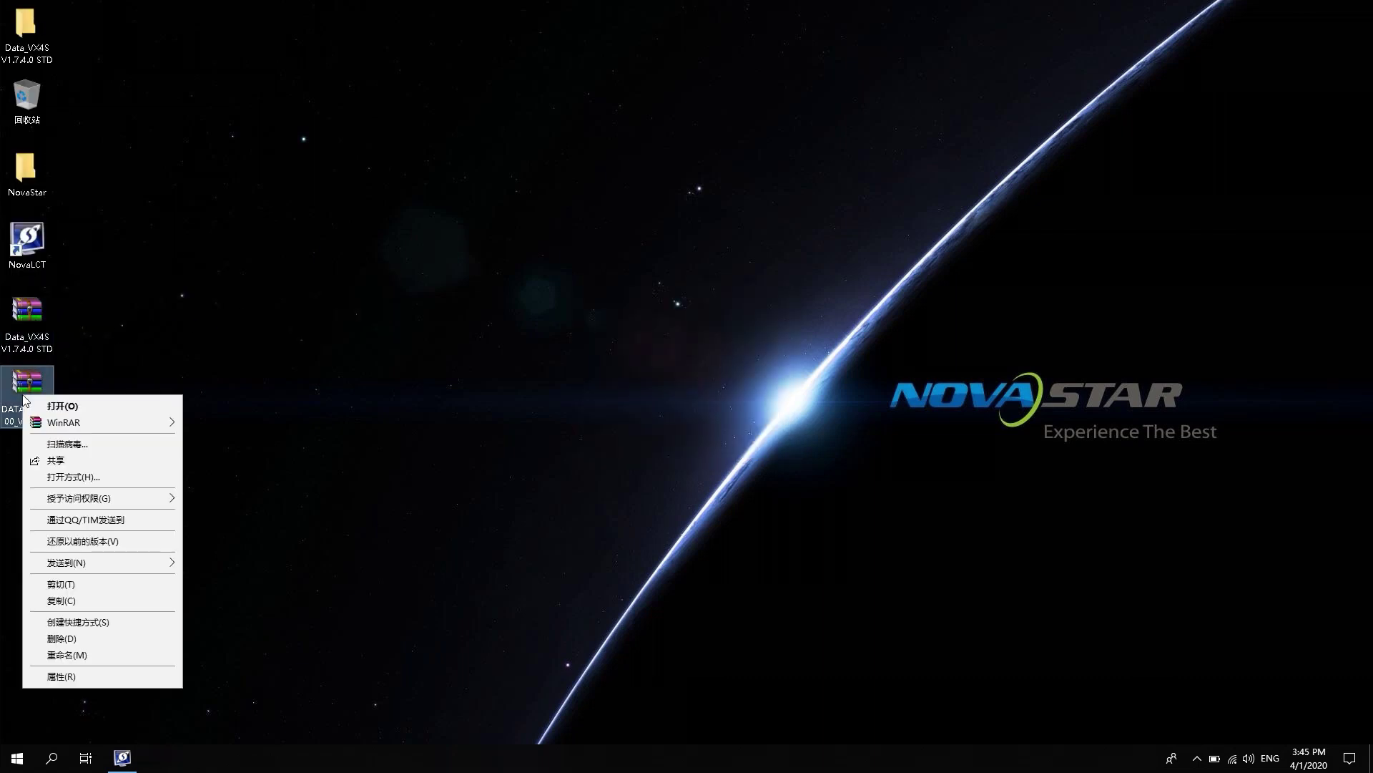
mouse_move(77, 423)
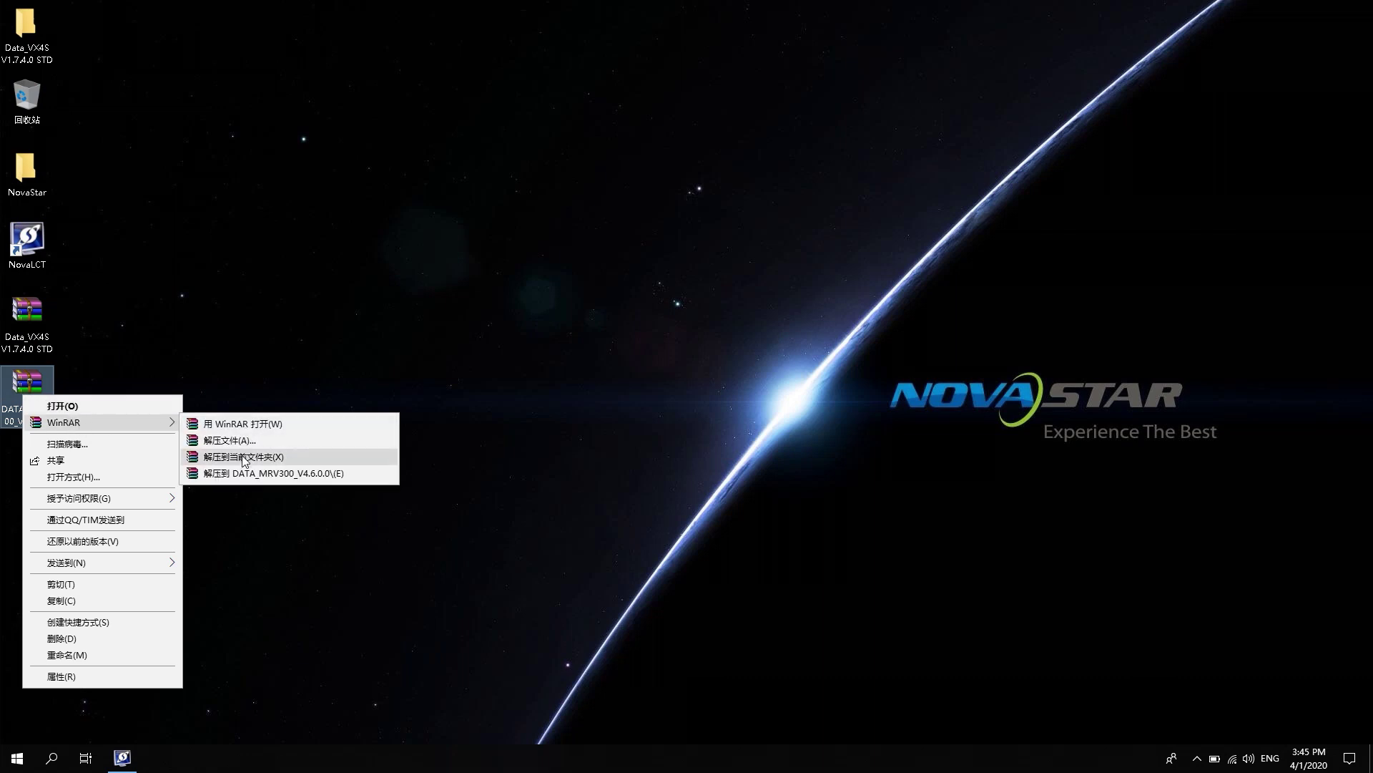
left_click(242, 456)
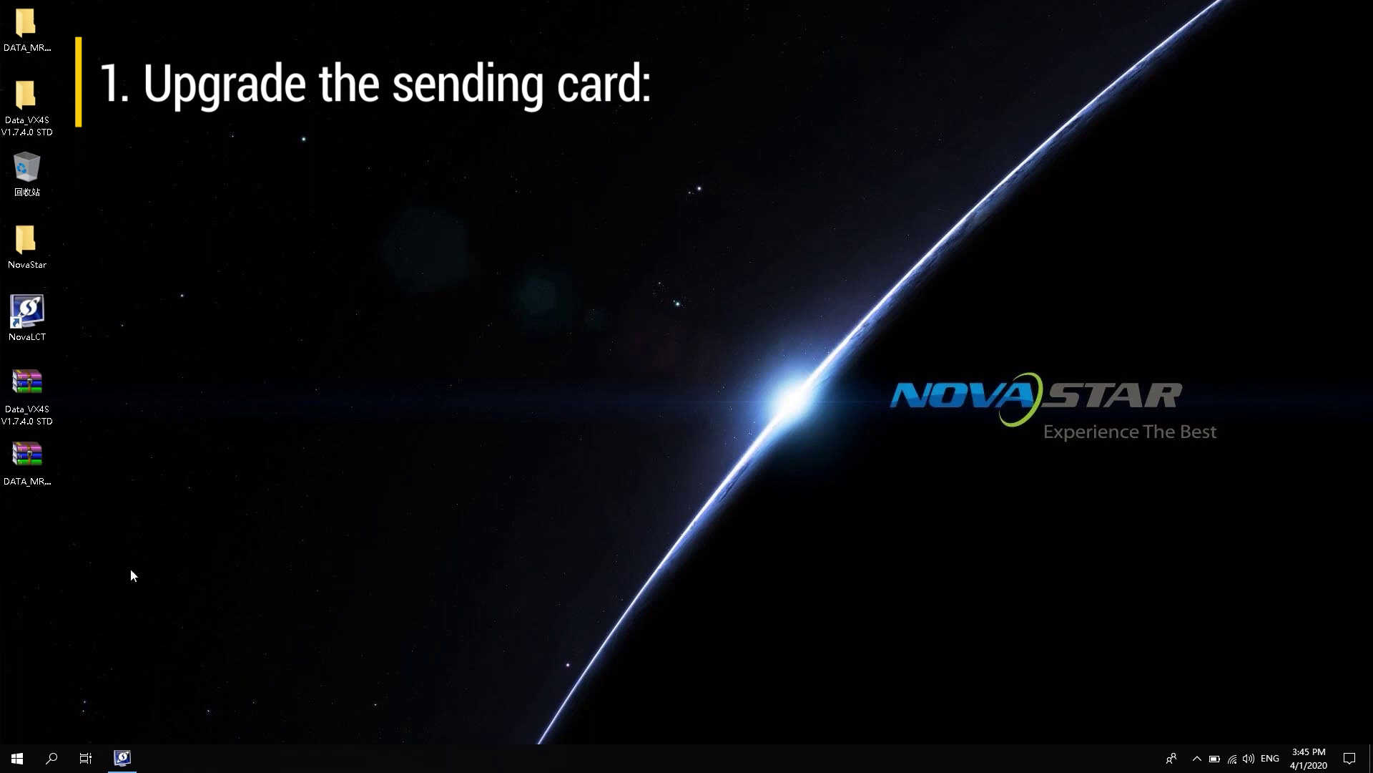
Step: Log in as Advanced Synchronous System User with its password, then enter the update password
left_click(122, 757)
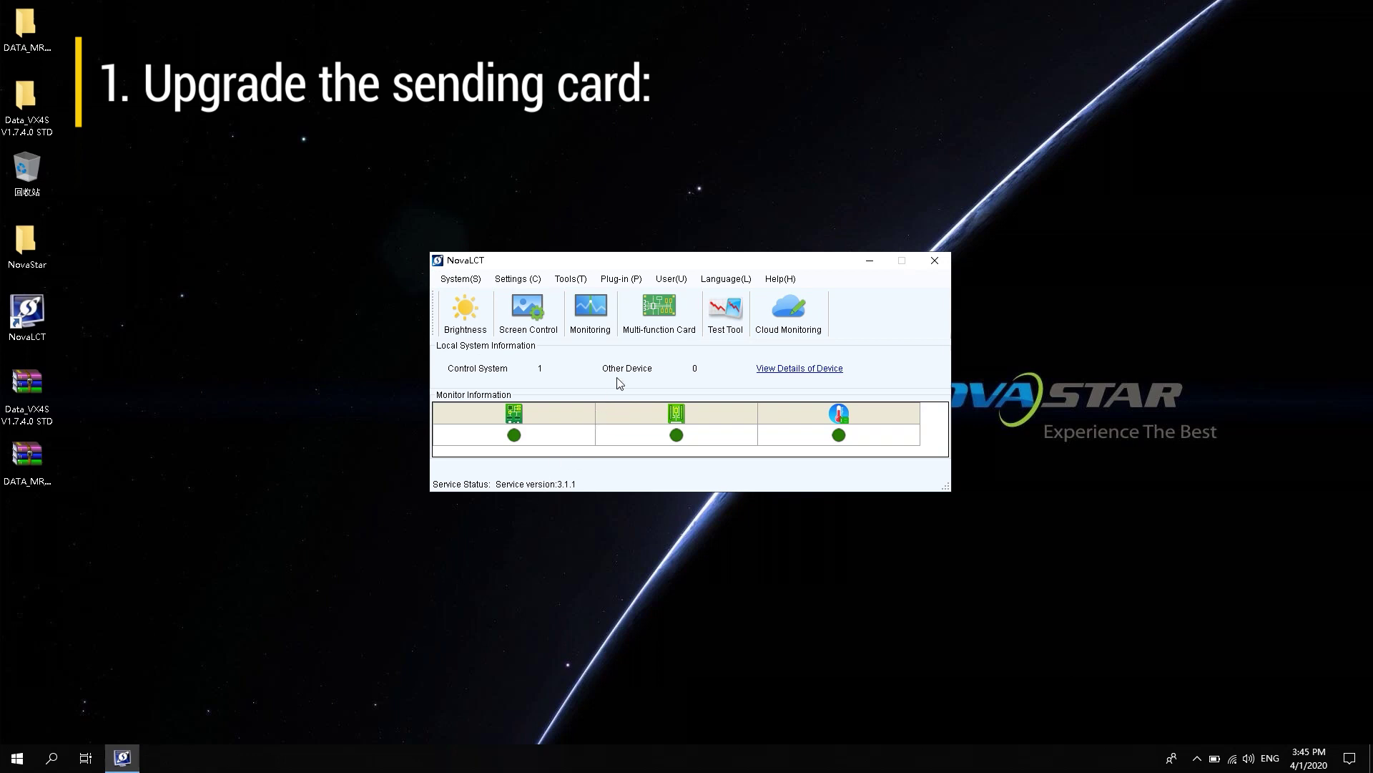
left_click(671, 279)
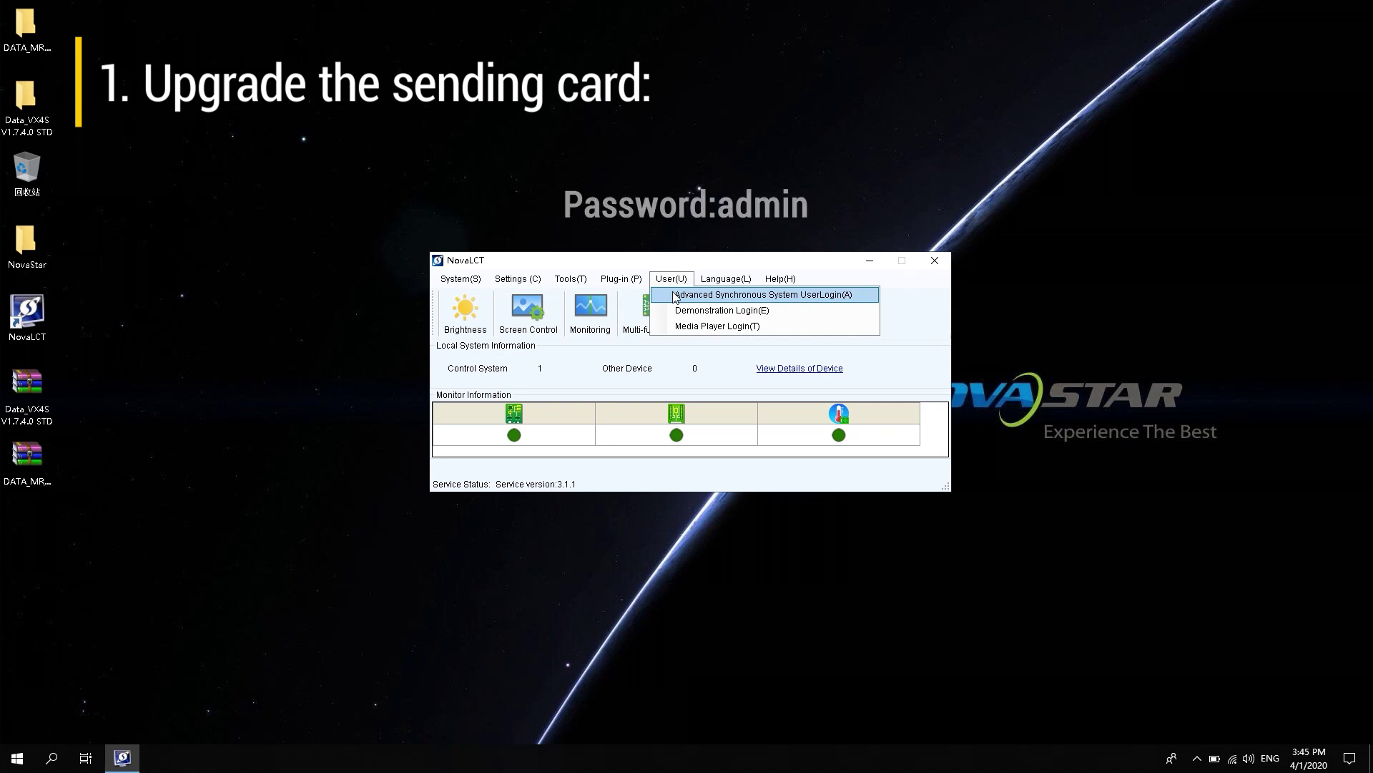
left_click(676, 296)
key("Return")
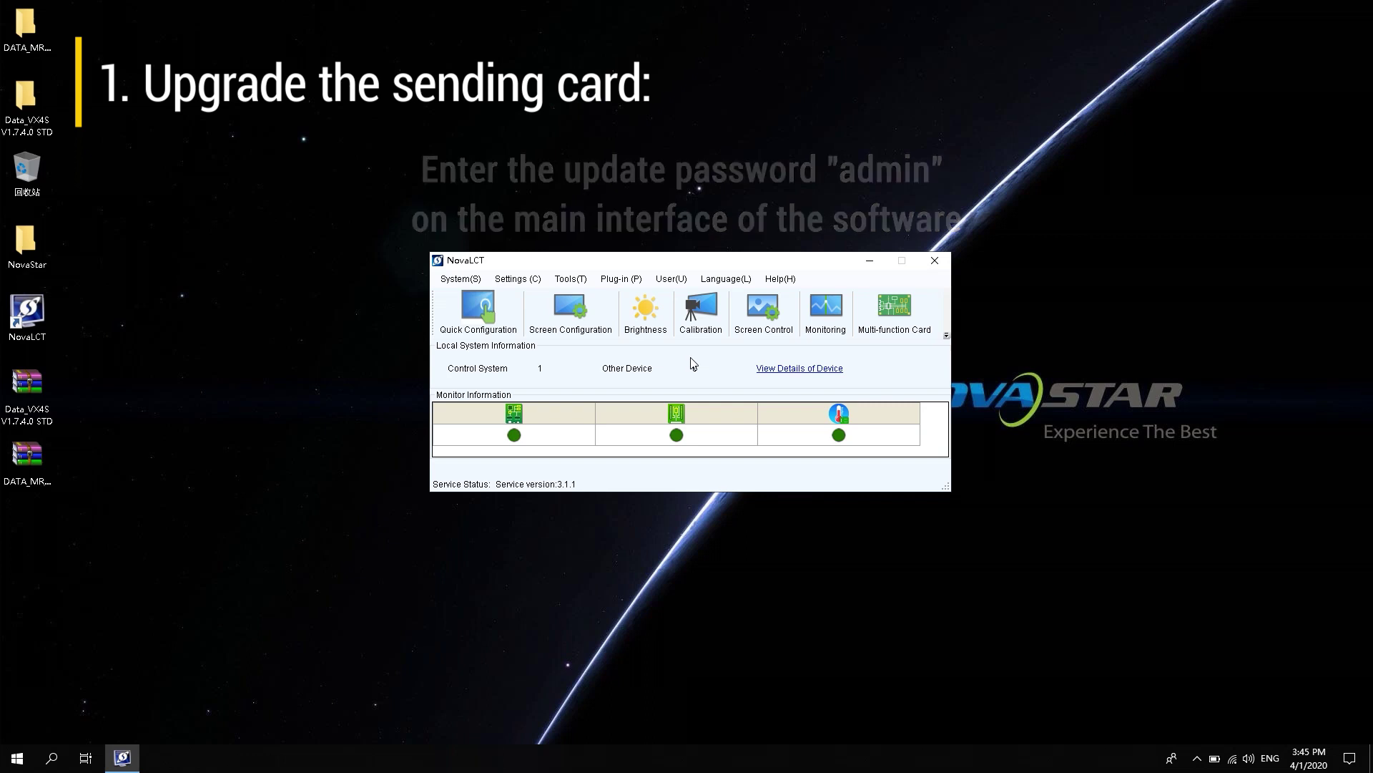
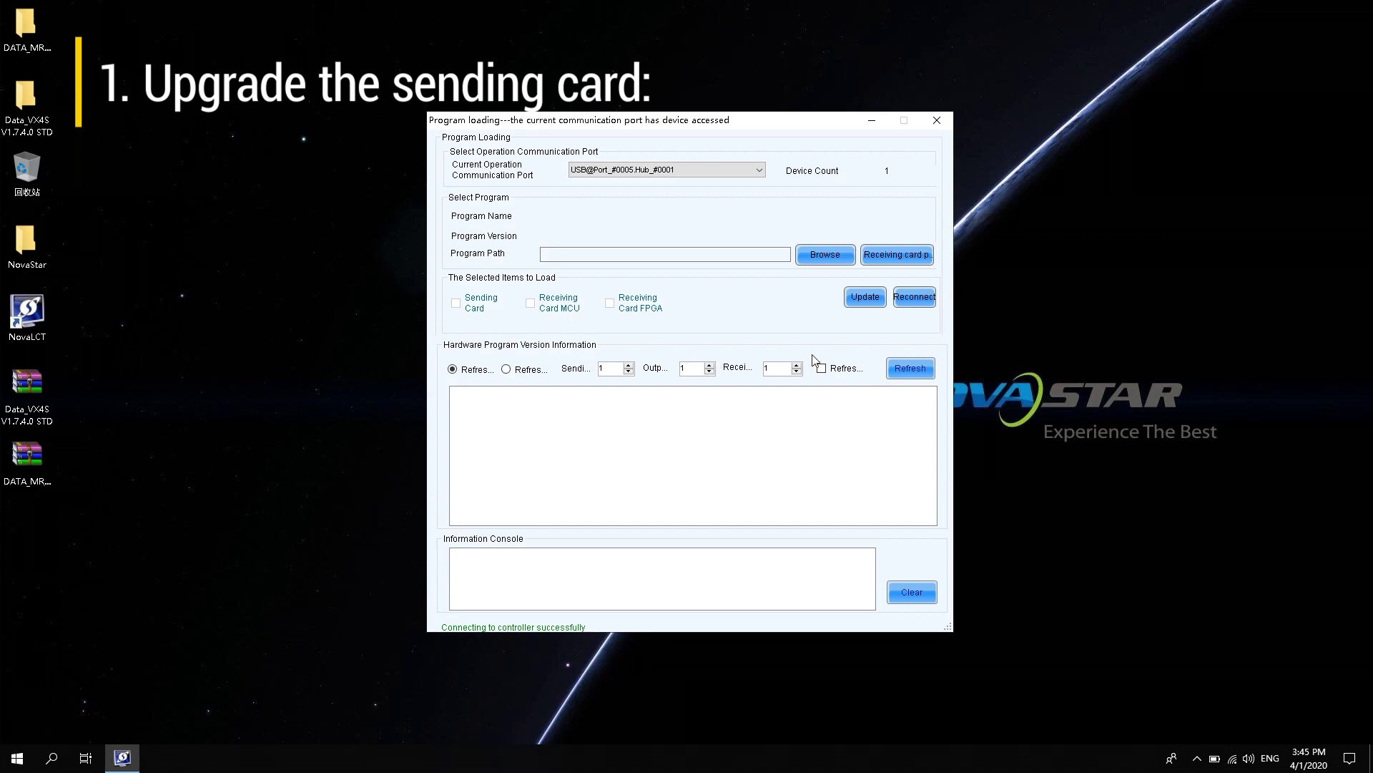
Step: Update the sending card from the Data_VX4S V1.7.4.0 STD folder and acknowledge the success message
left_click(903, 369)
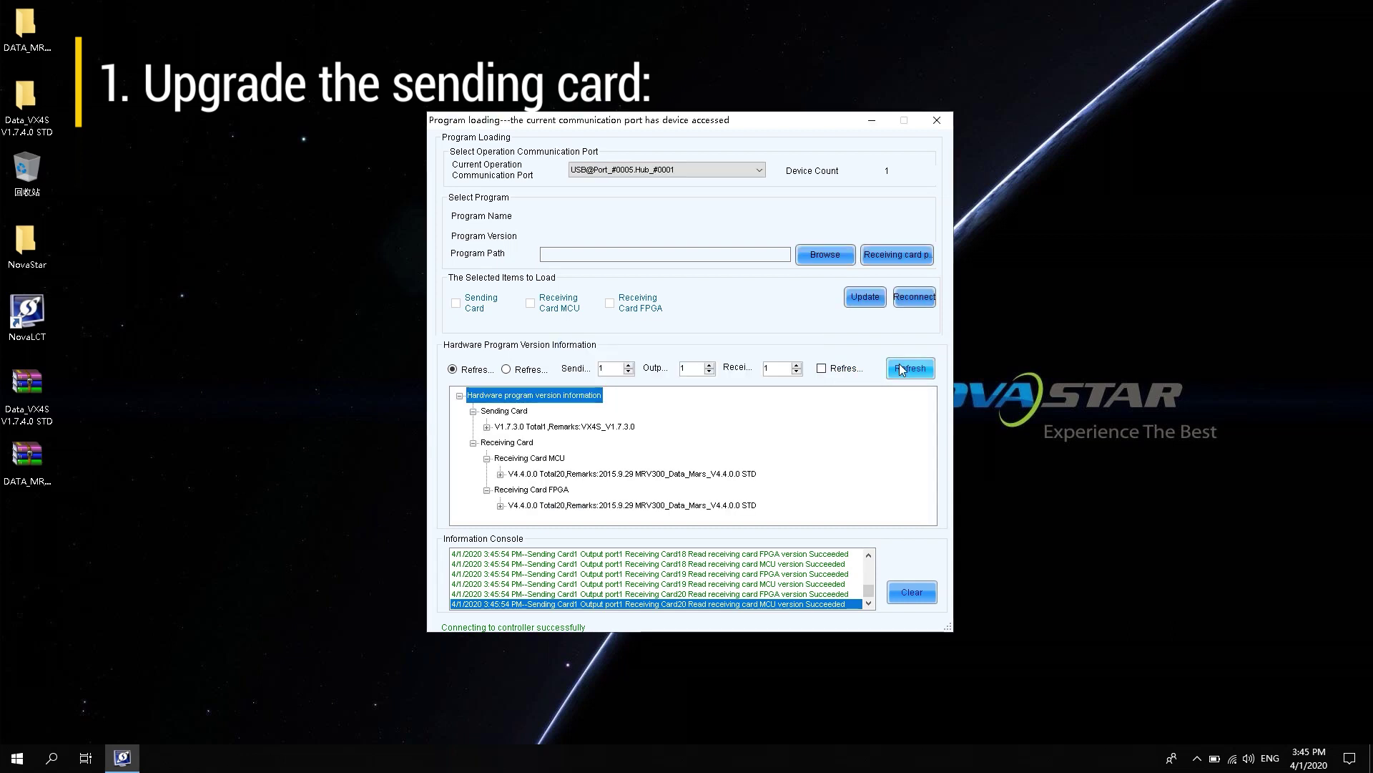
left_click(835, 262)
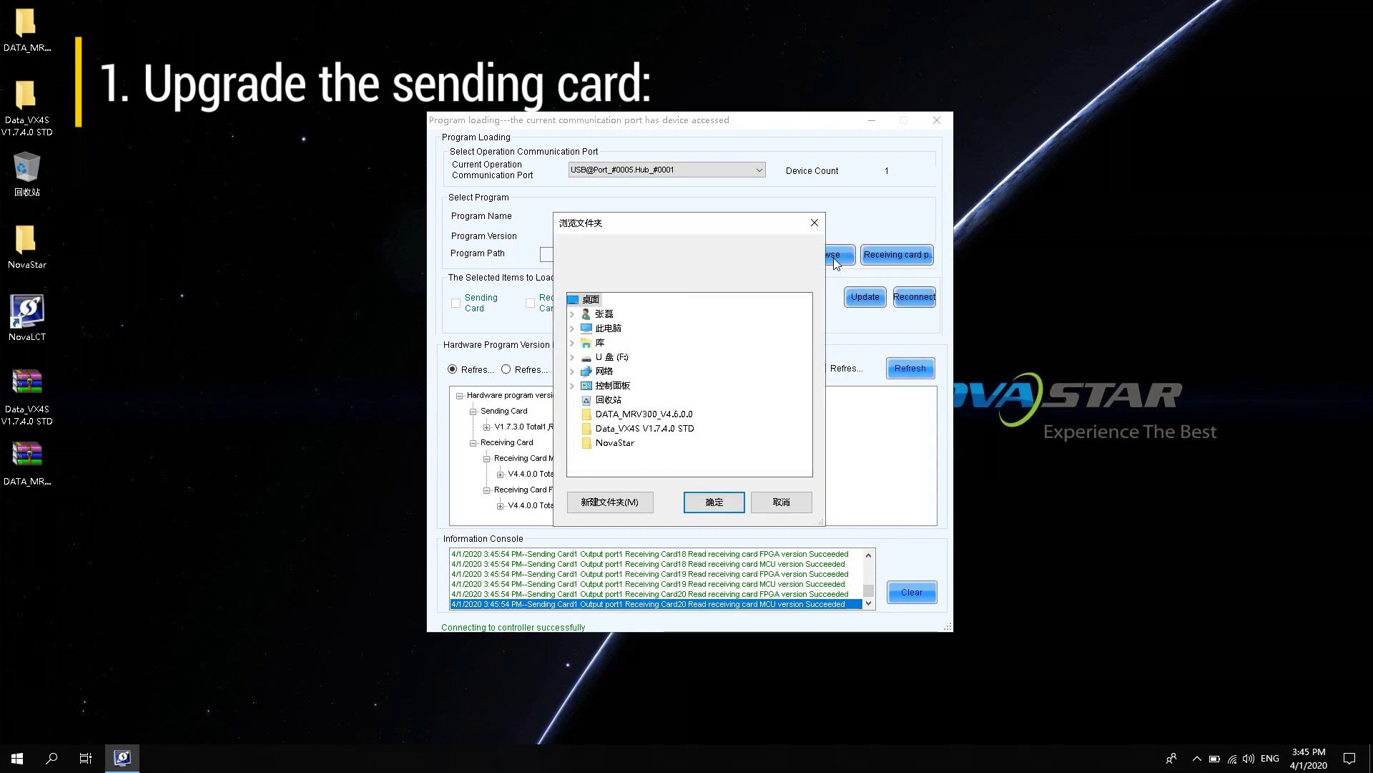
left_click(678, 429)
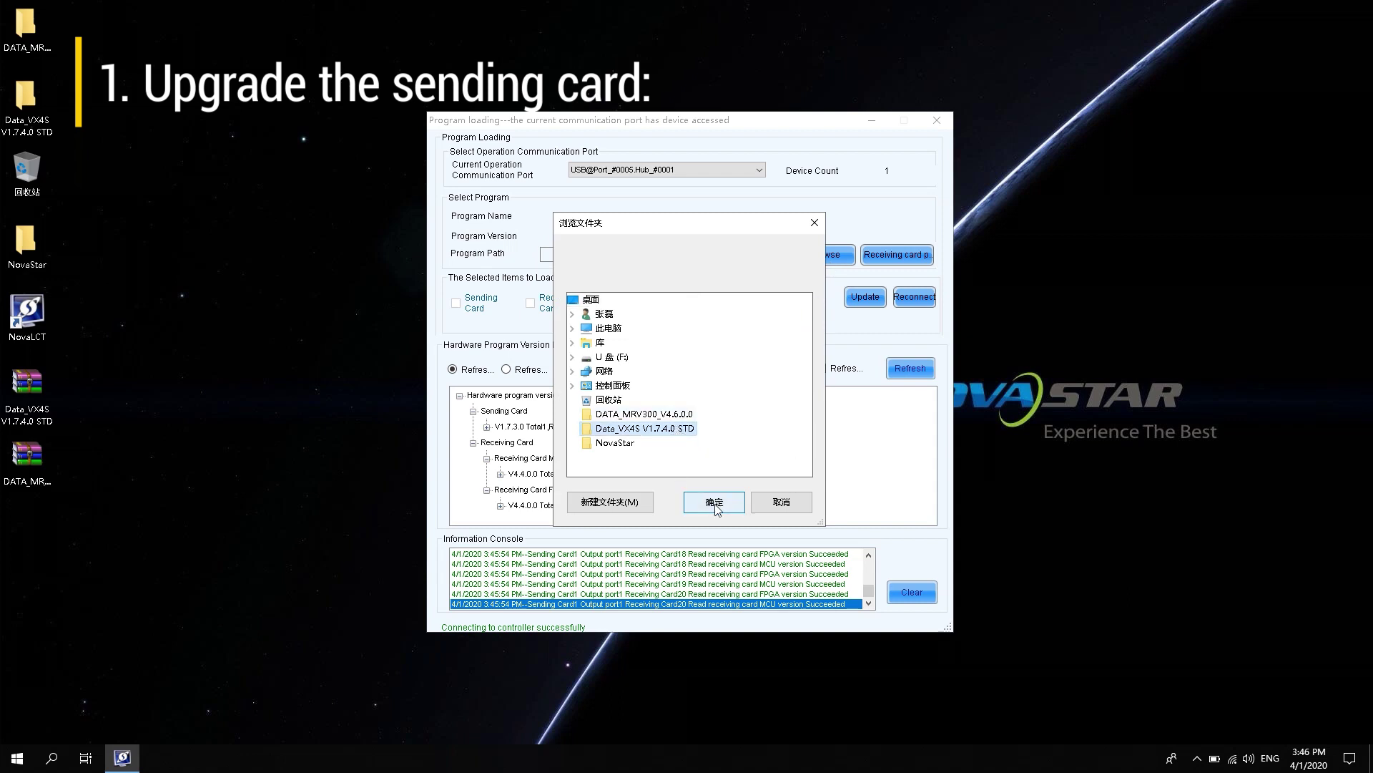
left_click(715, 503)
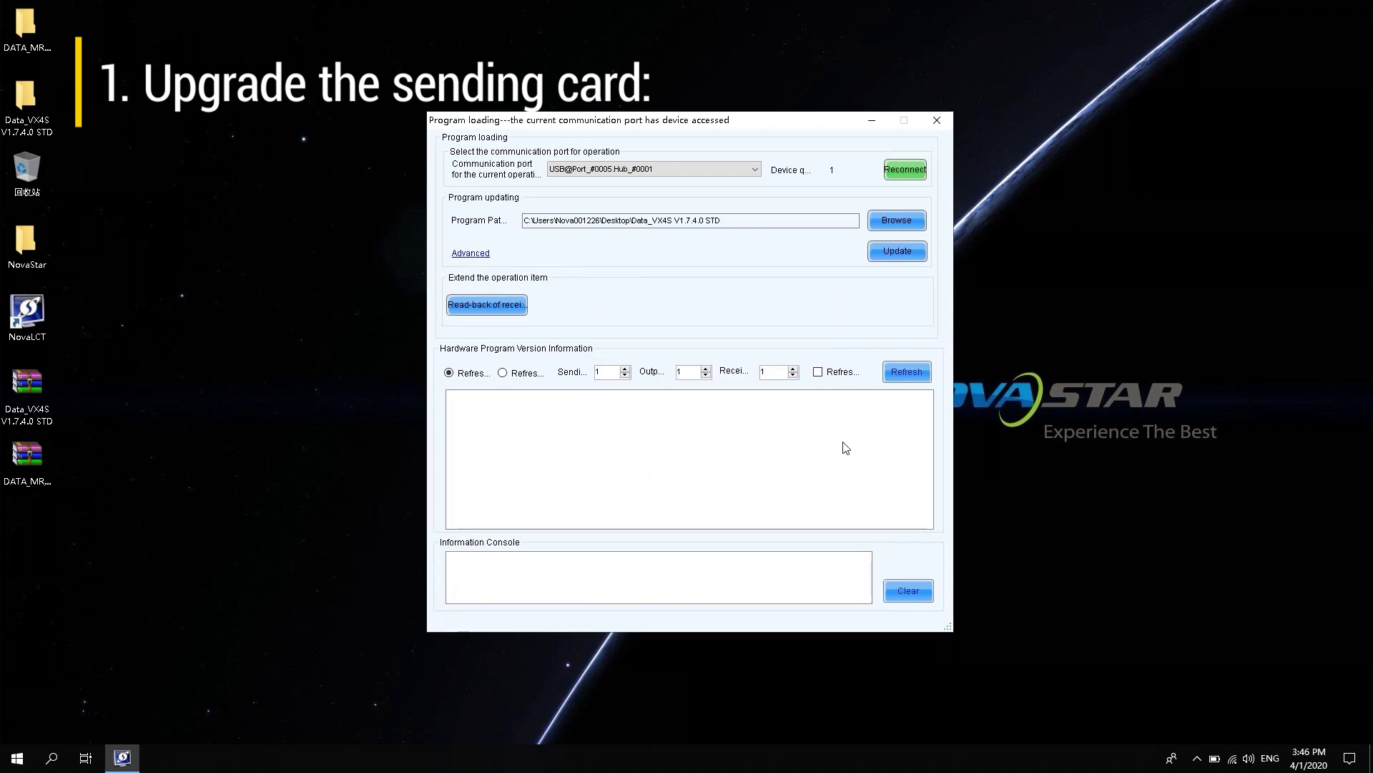
left_click(902, 256)
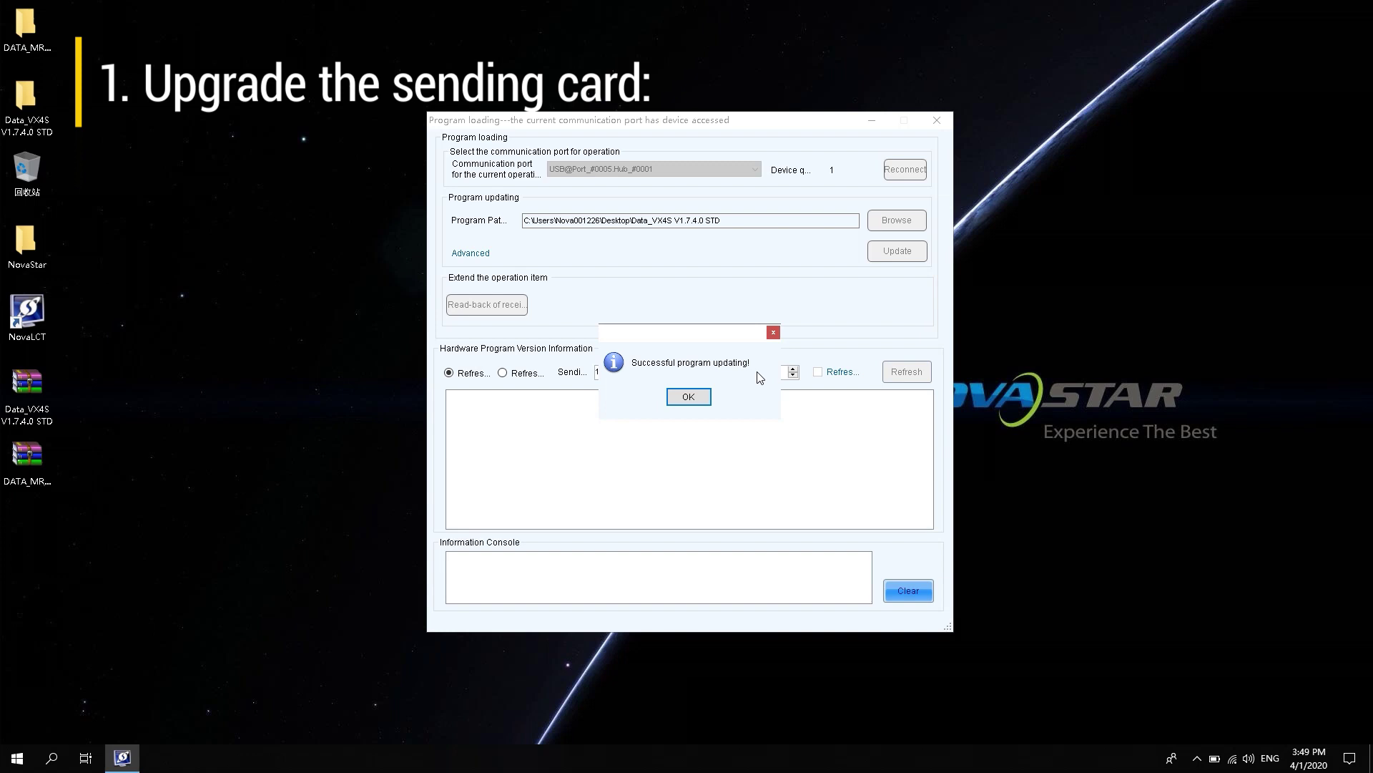
left_click(688, 396)
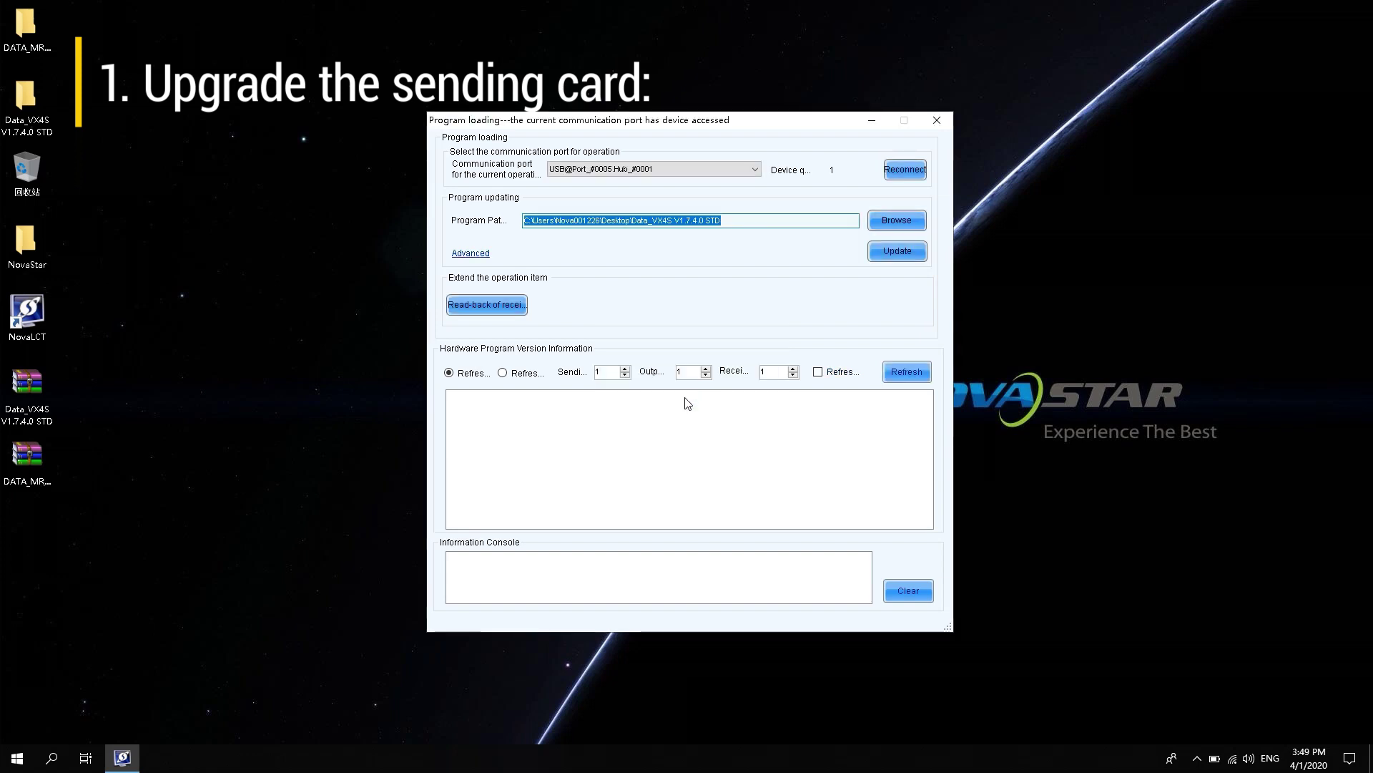
Step: Refresh the version readout: sending card now V1.7.4.0, receiving cards still V4.4.0.0
left_click(907, 373)
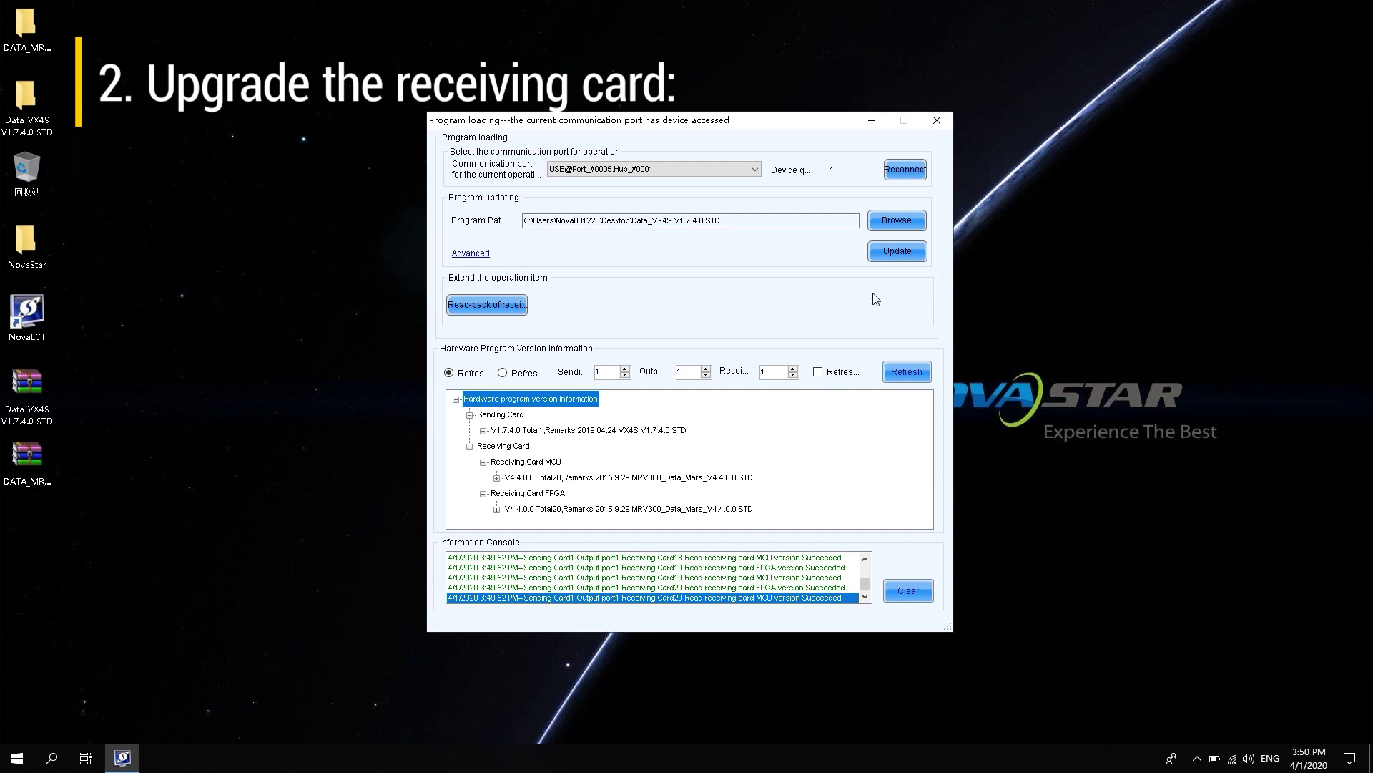
Step: Update all receiving cards from DATA_MRV300_V4.6.0.0, then refresh to confirm MCU and FPGA V4.6.0.0
left_click(902, 223)
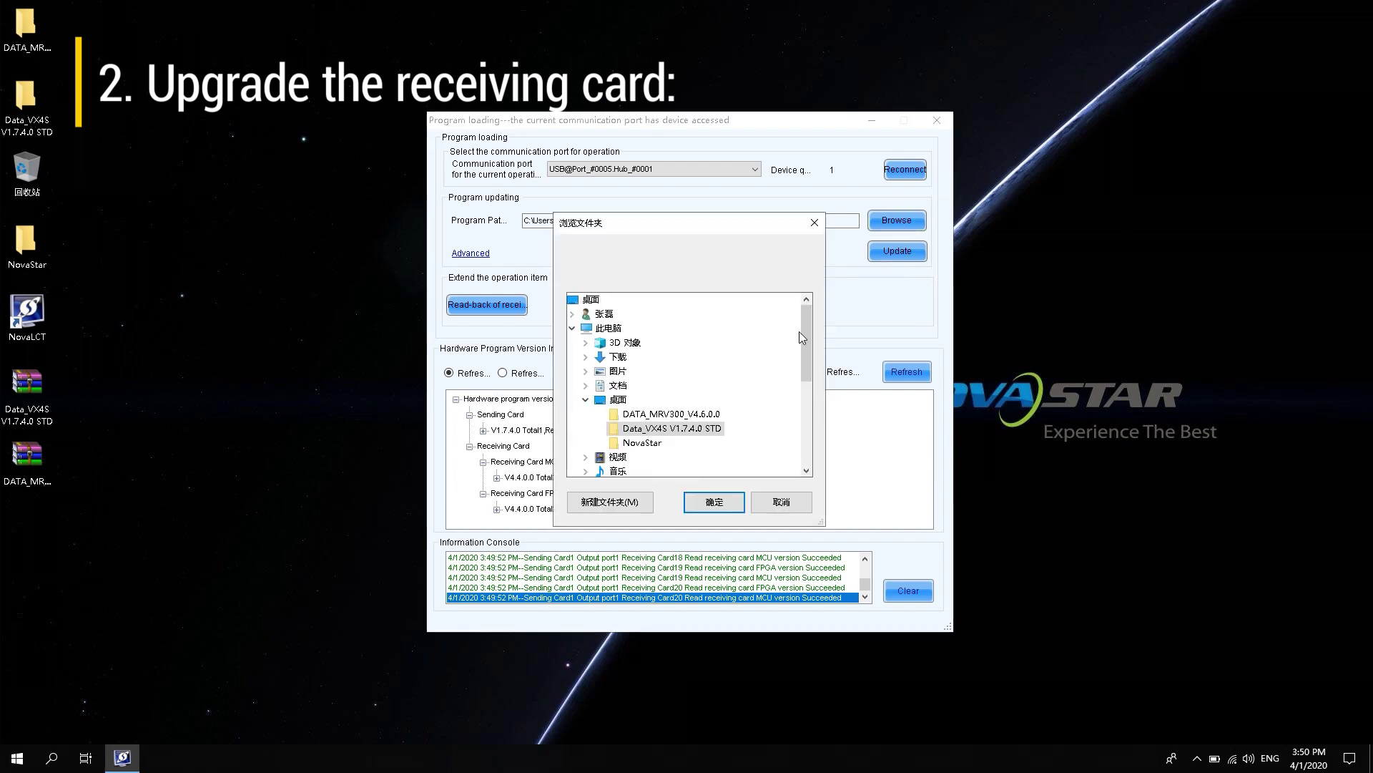
left_click(684, 417)
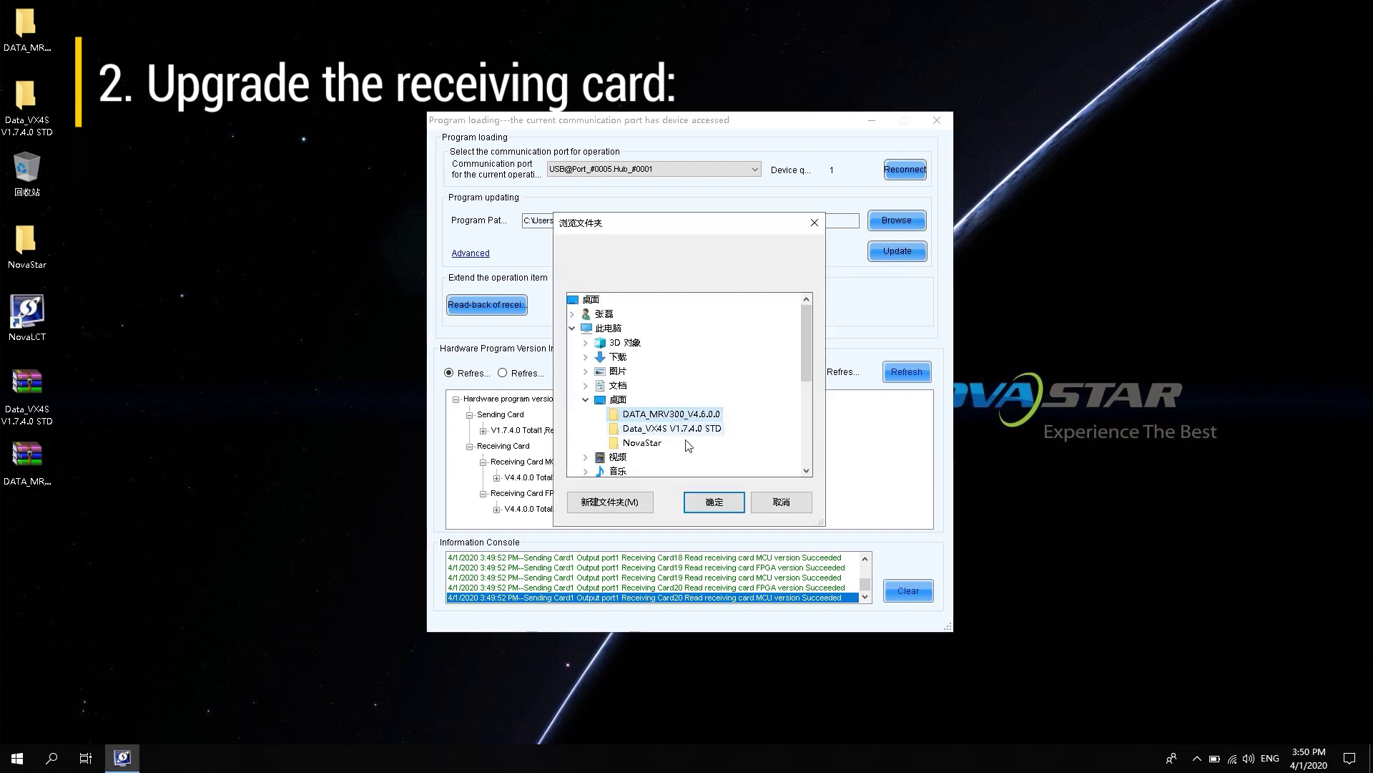
left_click(713, 502)
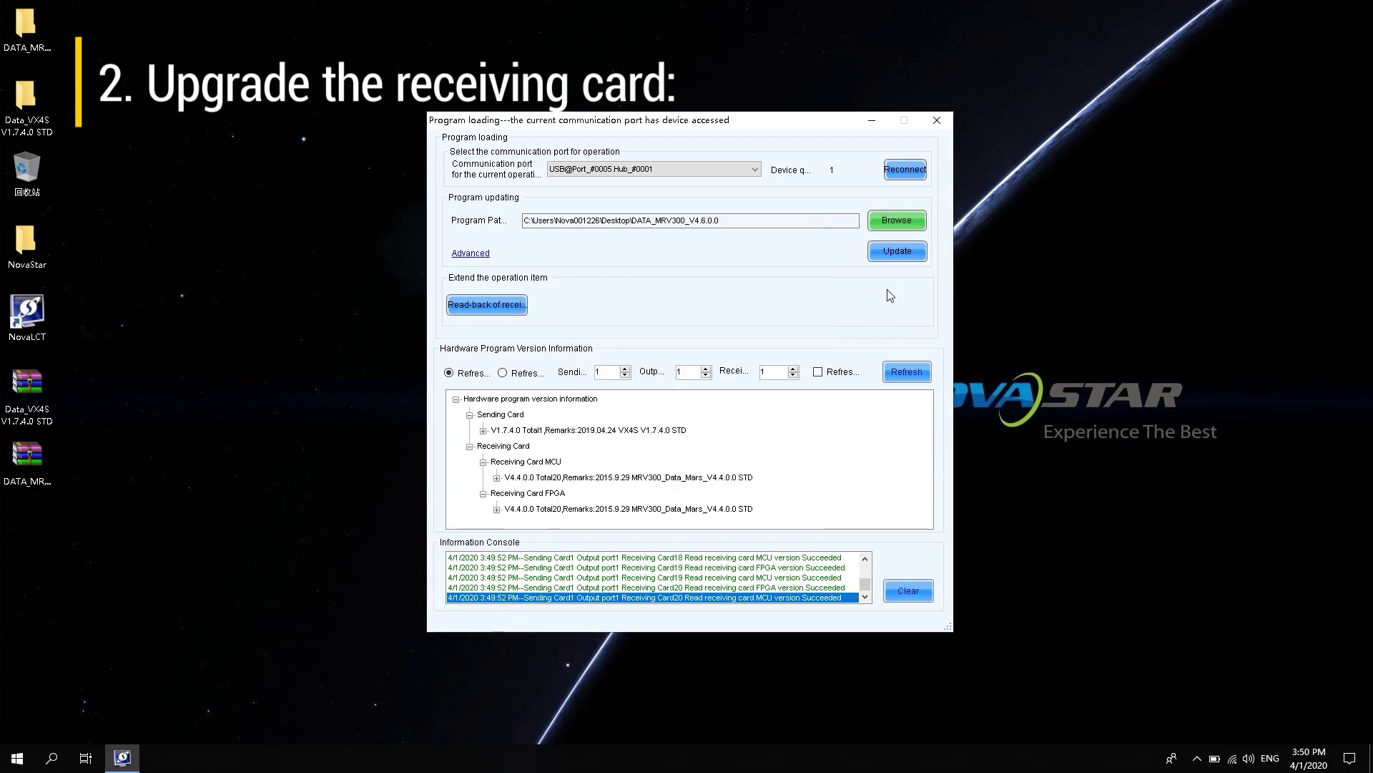
left_click(905, 255)
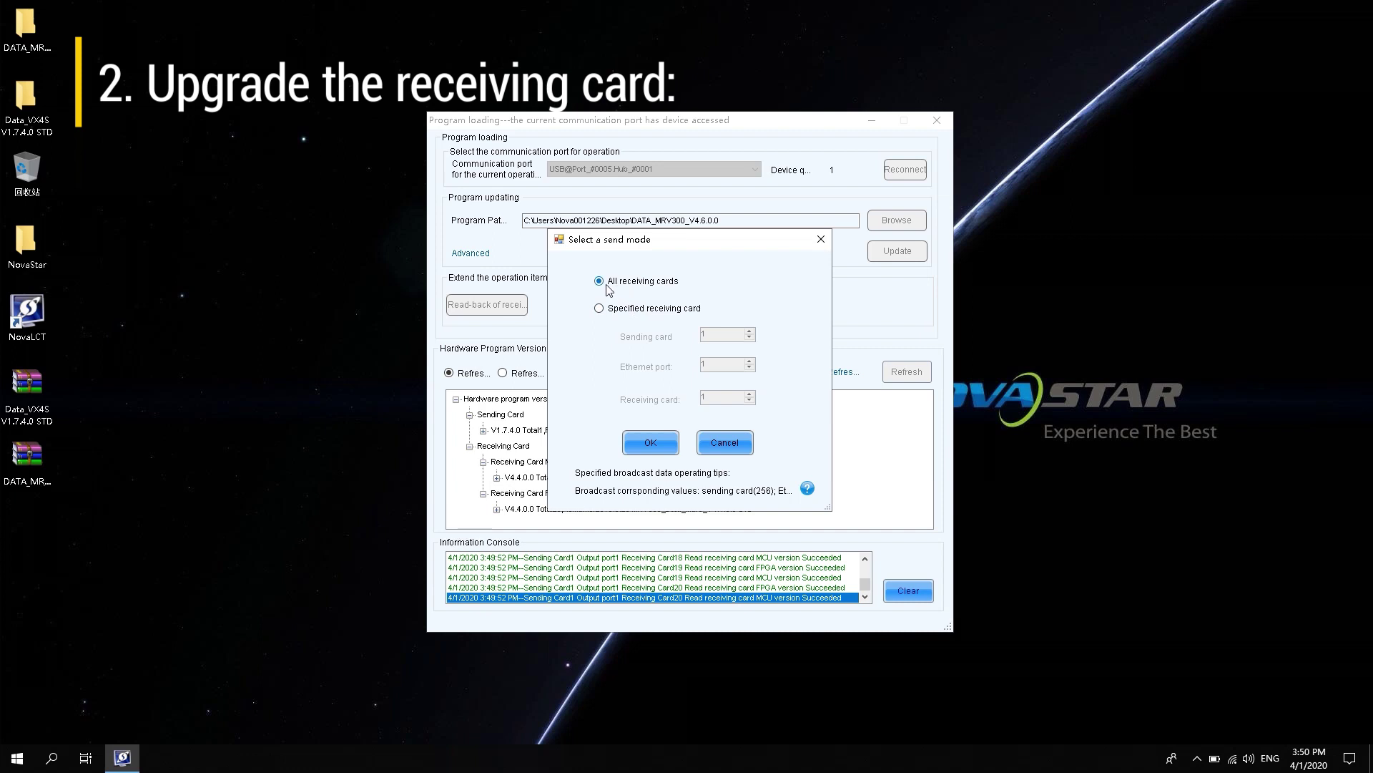
left_click(651, 444)
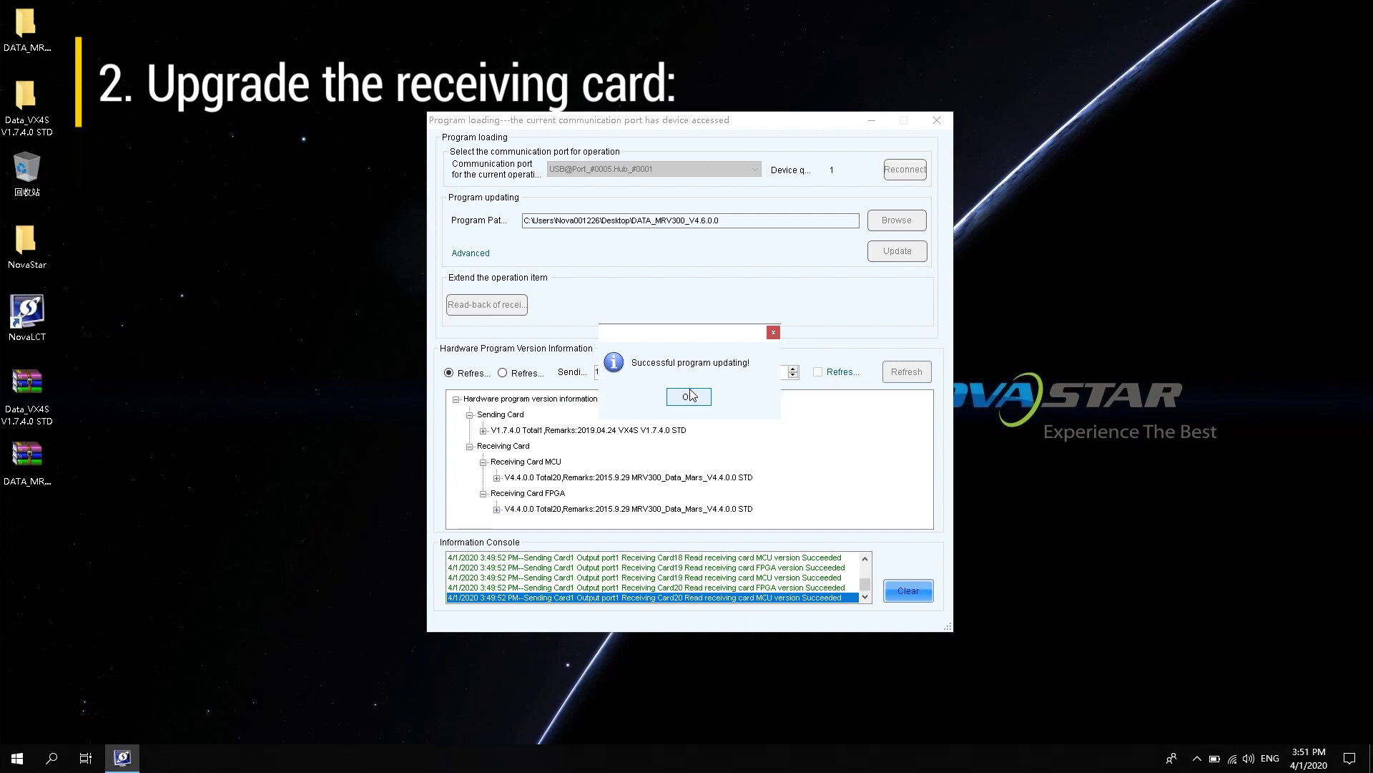
left_click(689, 398)
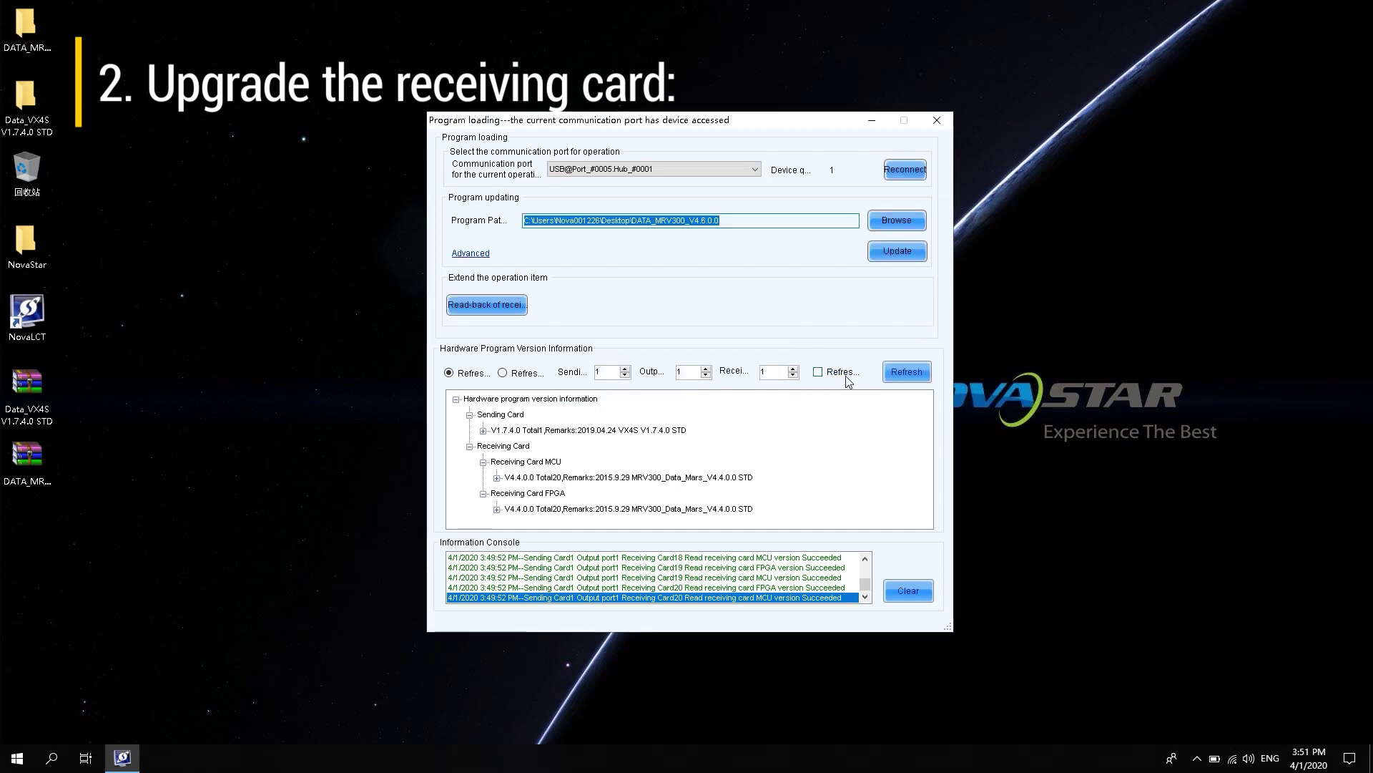
left_click(899, 373)
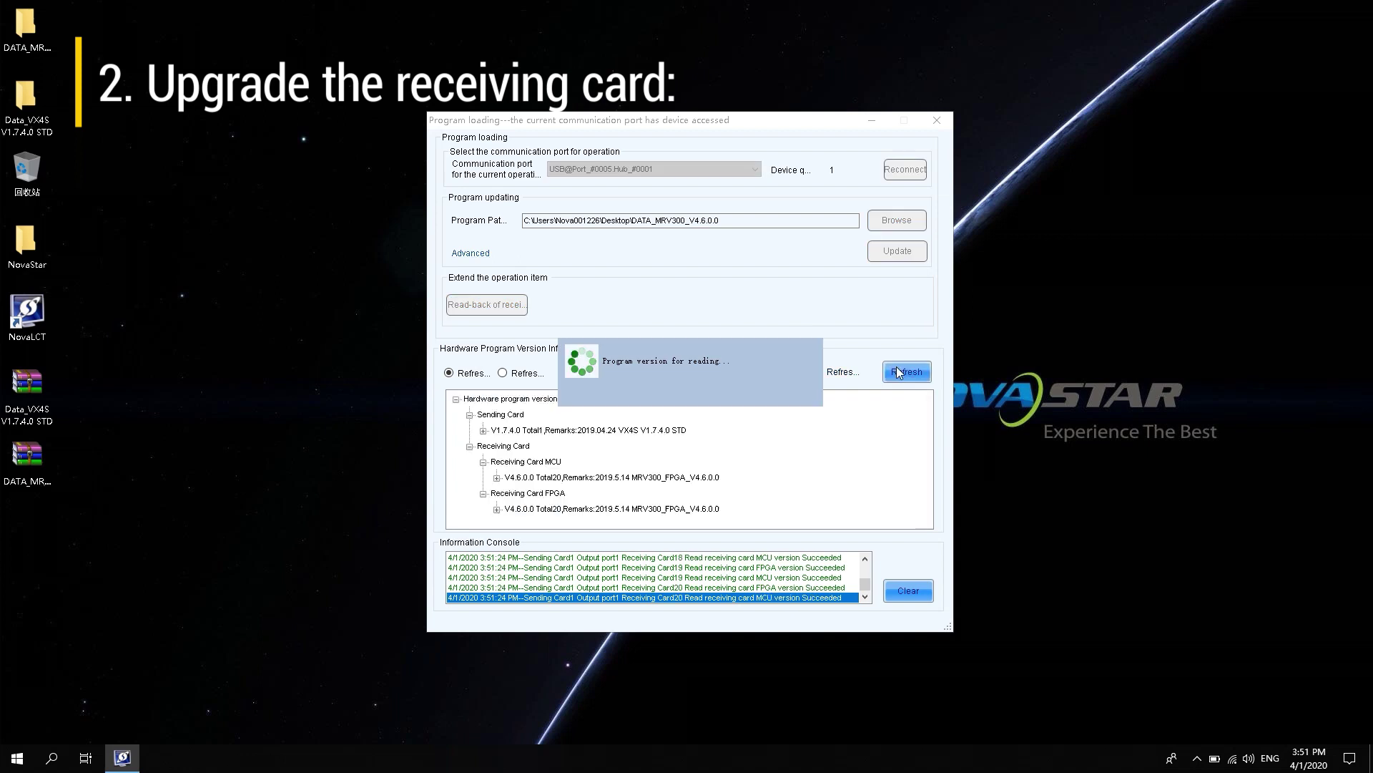
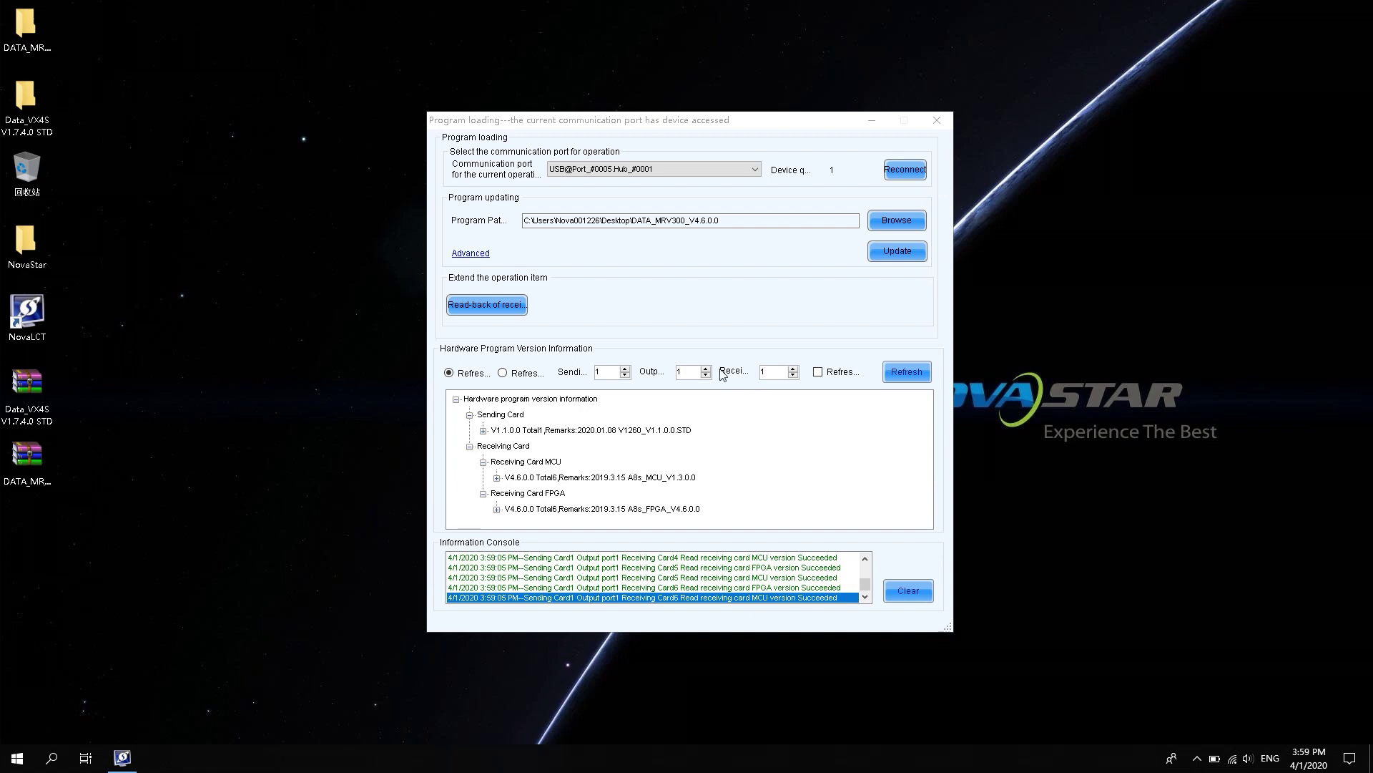
Step: Read back receiving card 1's program package and extract it to a new PACK folder on the Desktop
left_click(505, 304)
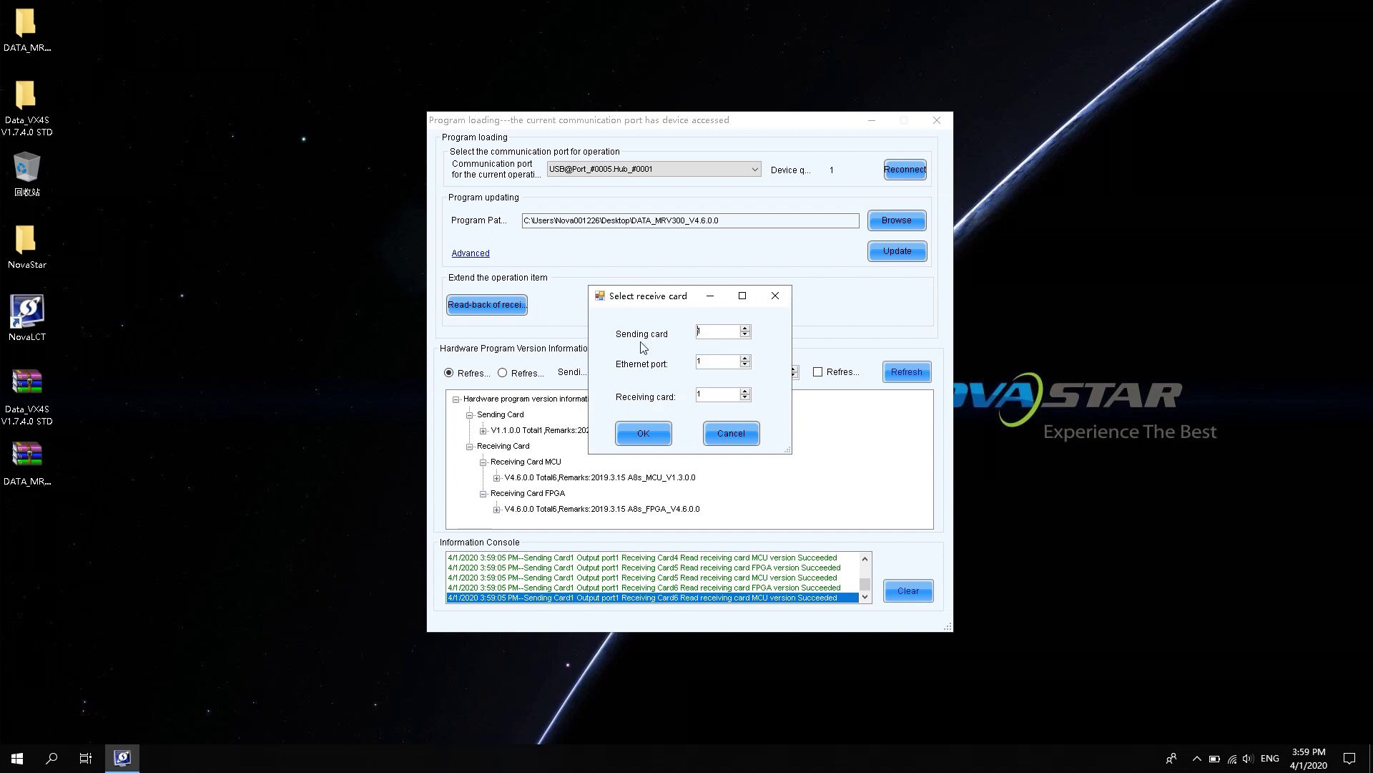
left_click(643, 433)
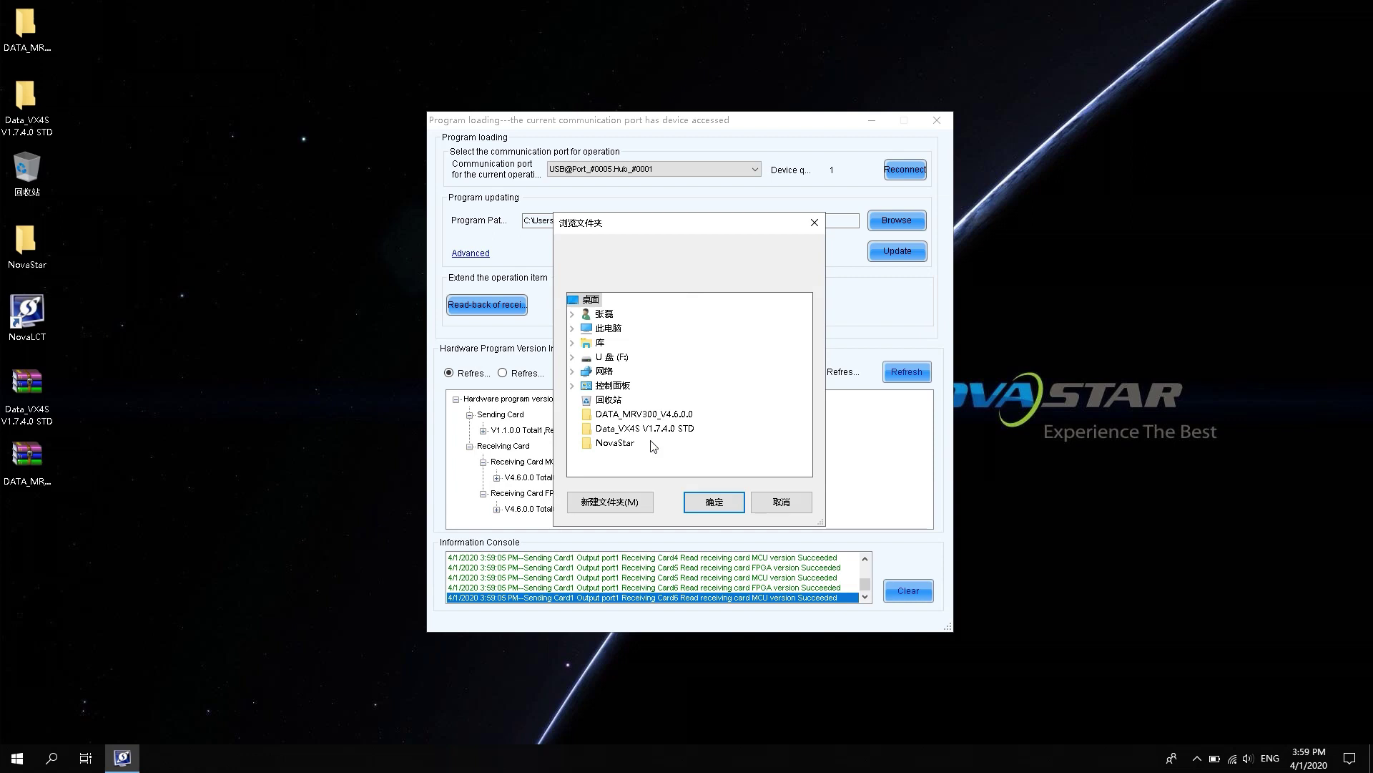
left_click(713, 503)
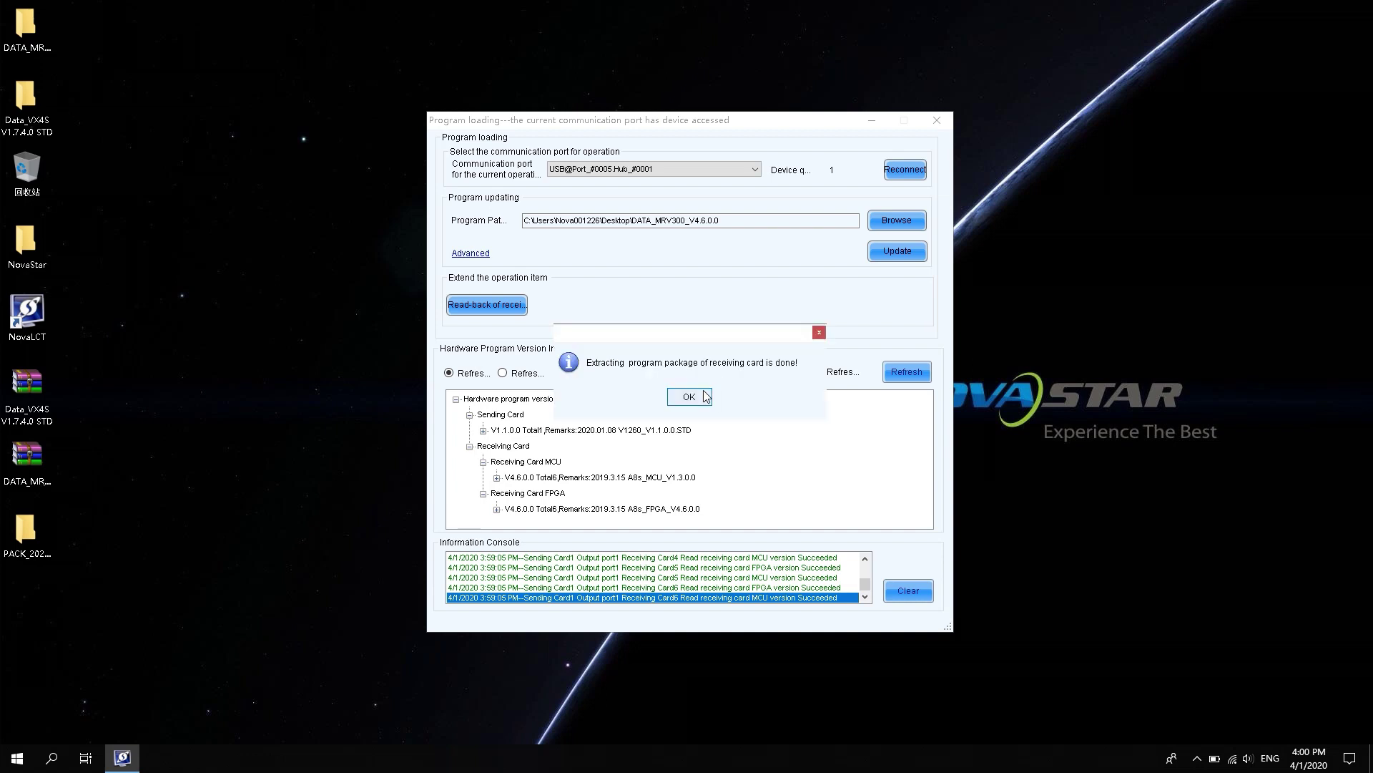
left_click(689, 397)
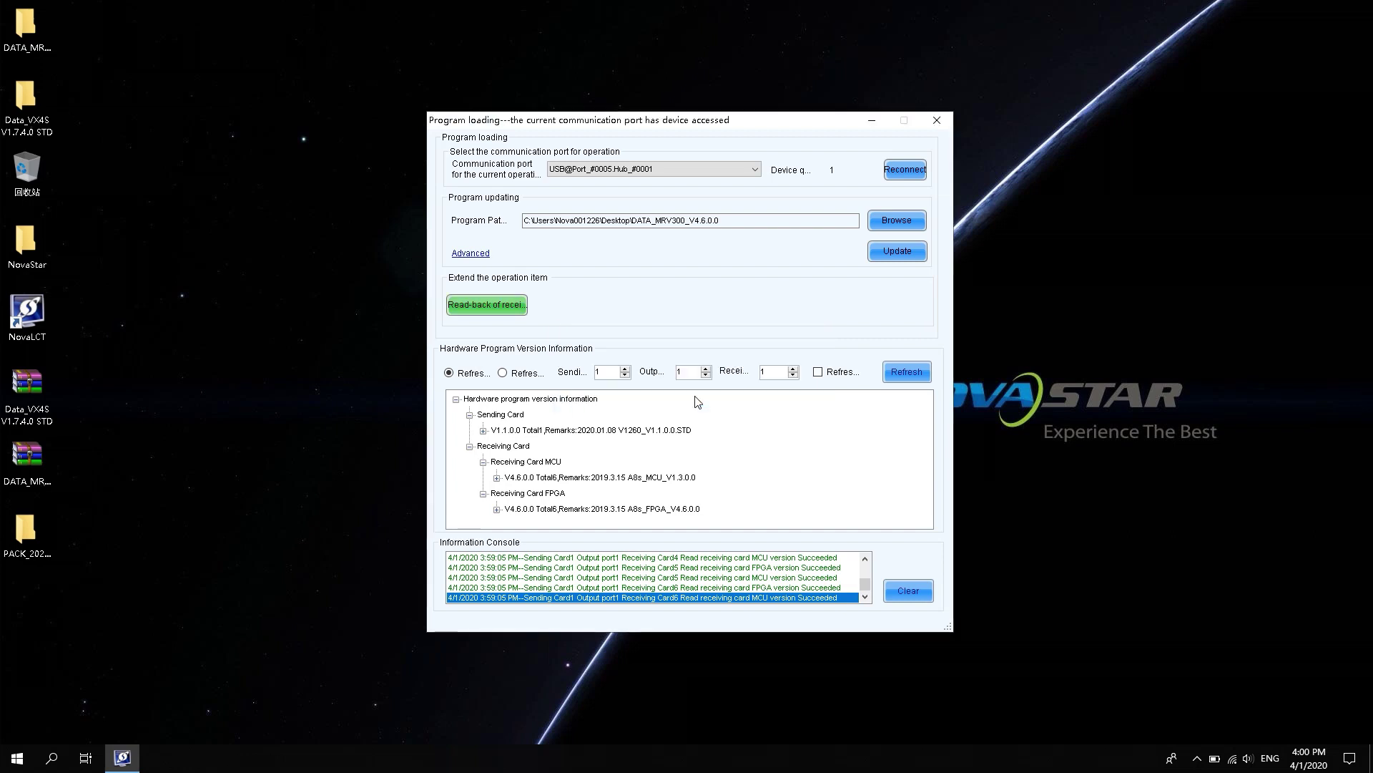
left_click(21, 548)
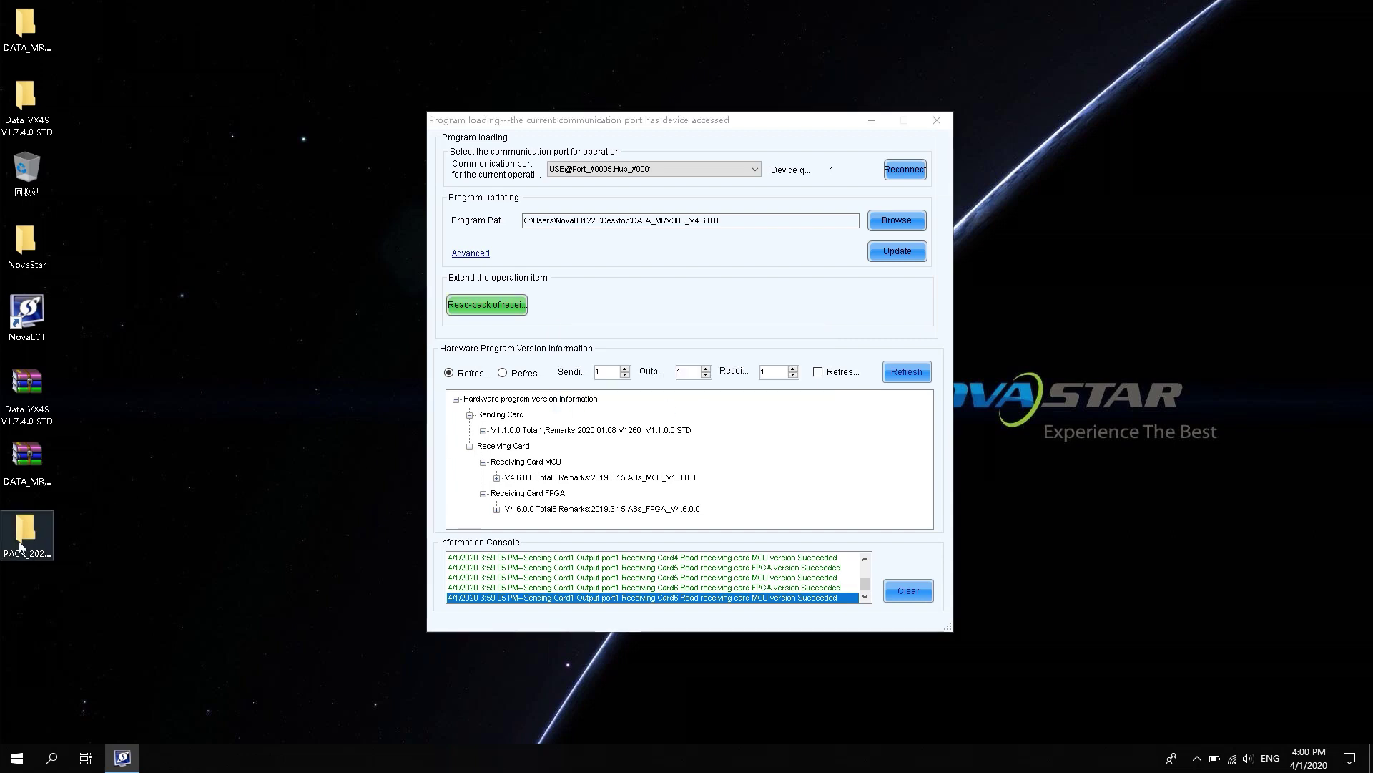